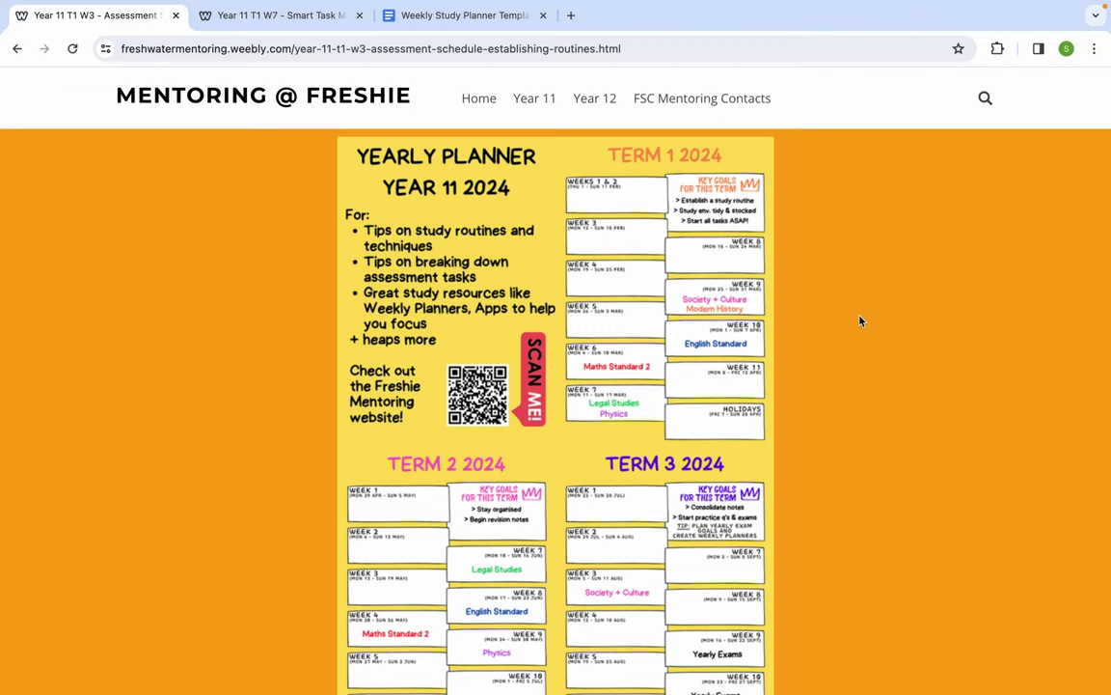
# Review the assessment schedule for all three terms on the Year 11 2024 yearly planner
pyautogui.scroll(-2, 861, 321)
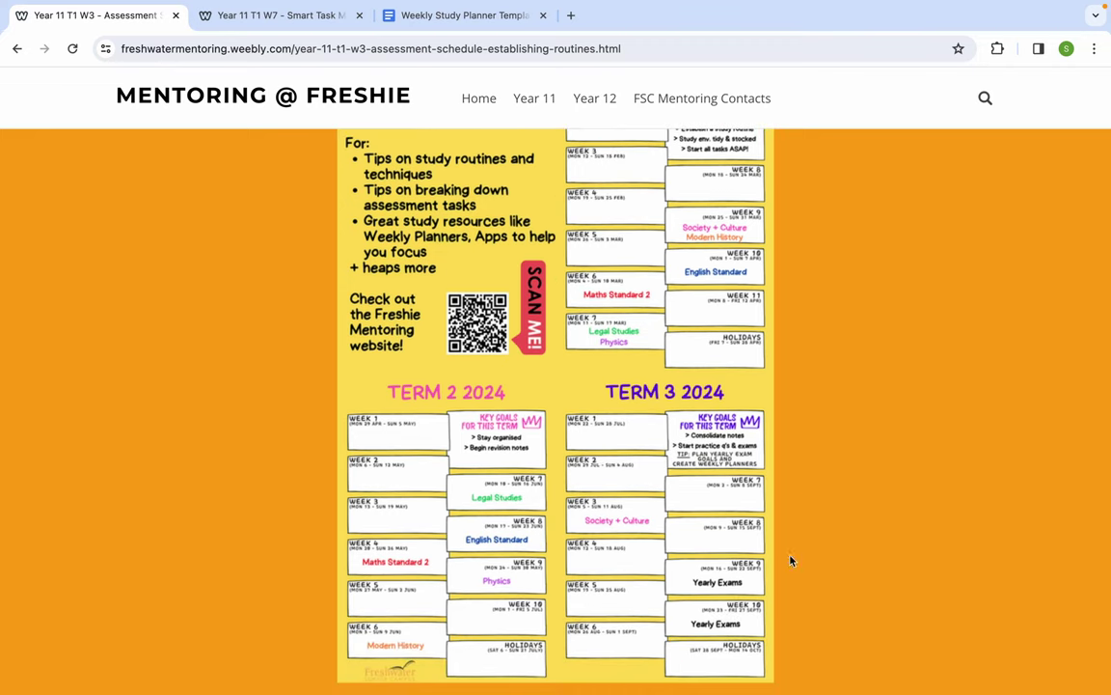
pyautogui.scroll(1, 791, 470)
pyautogui.scroll(1, 791, 471)
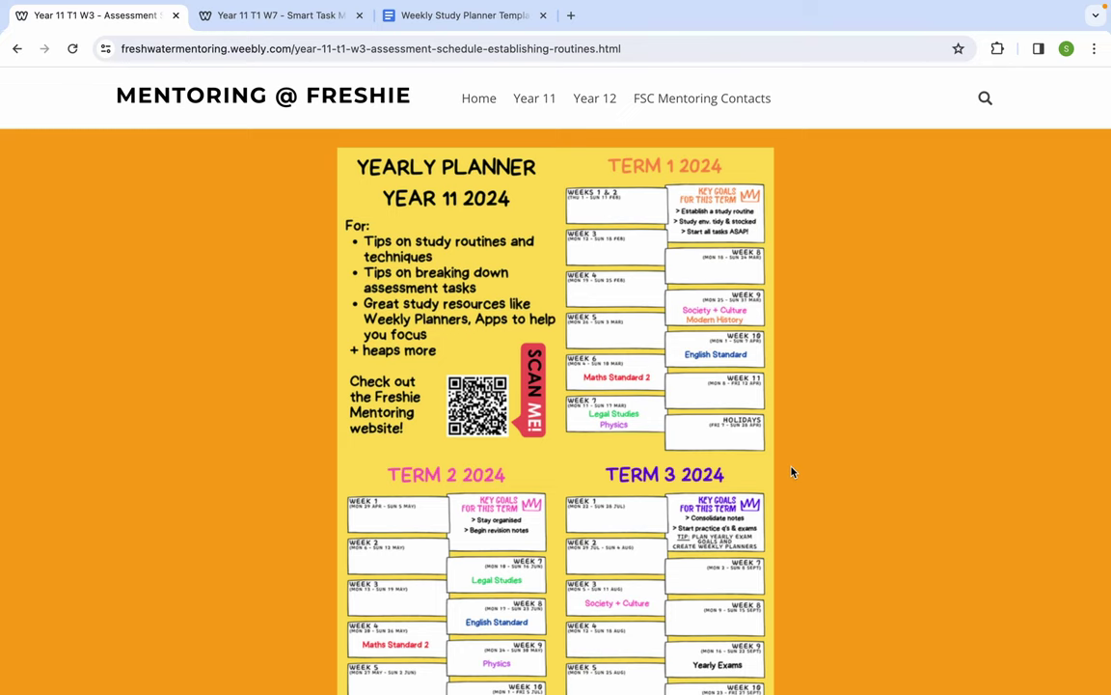
pyautogui.scroll(-1, 791, 471)
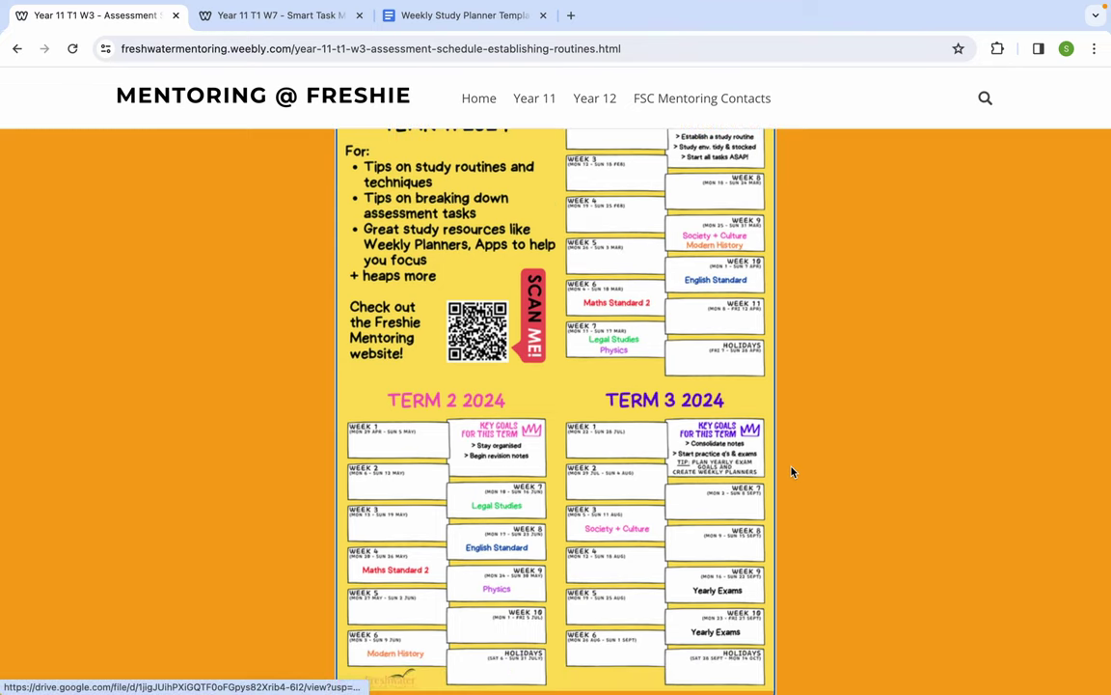
# Switch to the Smart Task Management page, search the web for "freshwater mentoring" from there, and open the MENTORING @ FRESHIE home page
pyautogui.click(272, 18)
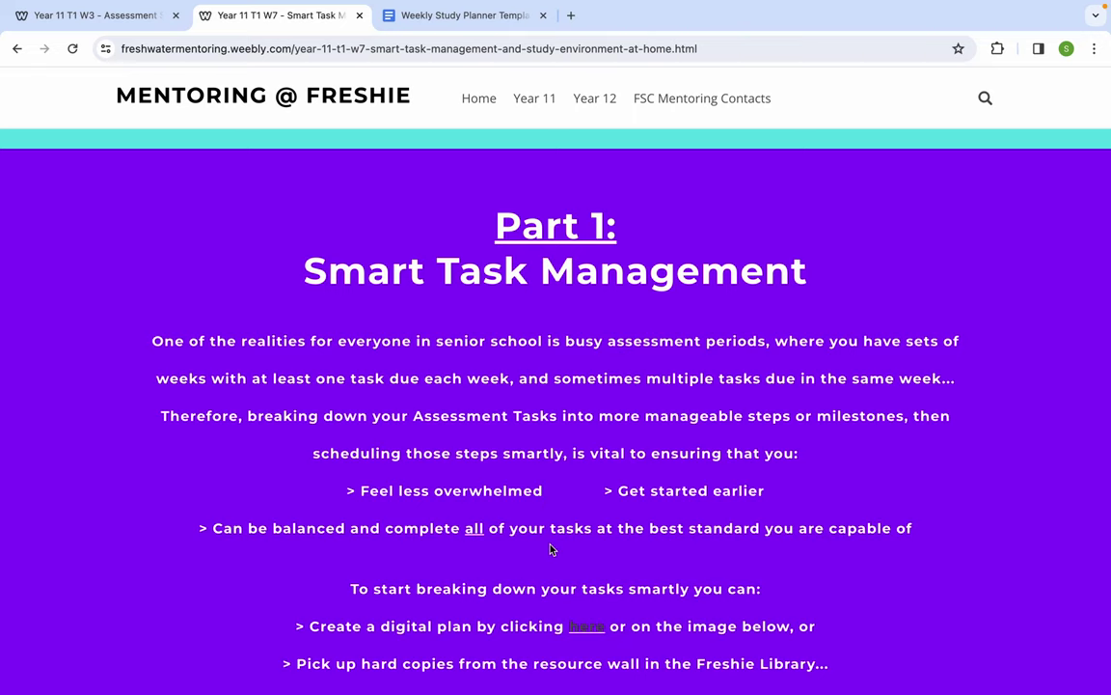
pyautogui.click(405, 50)
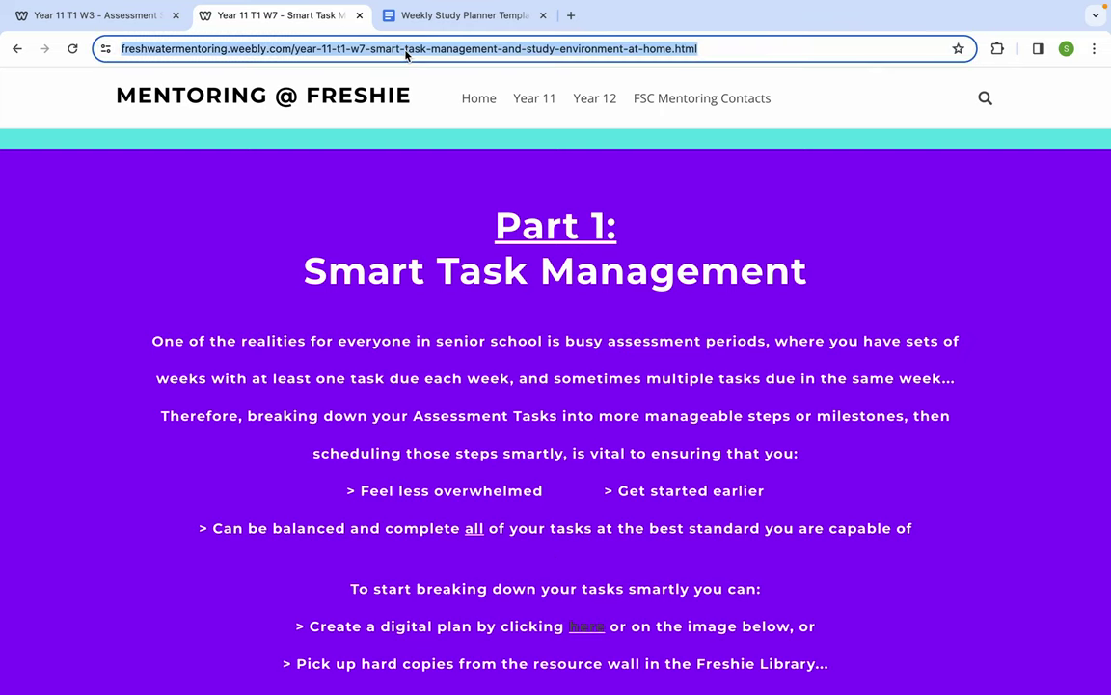
pyautogui.write('freshwa')
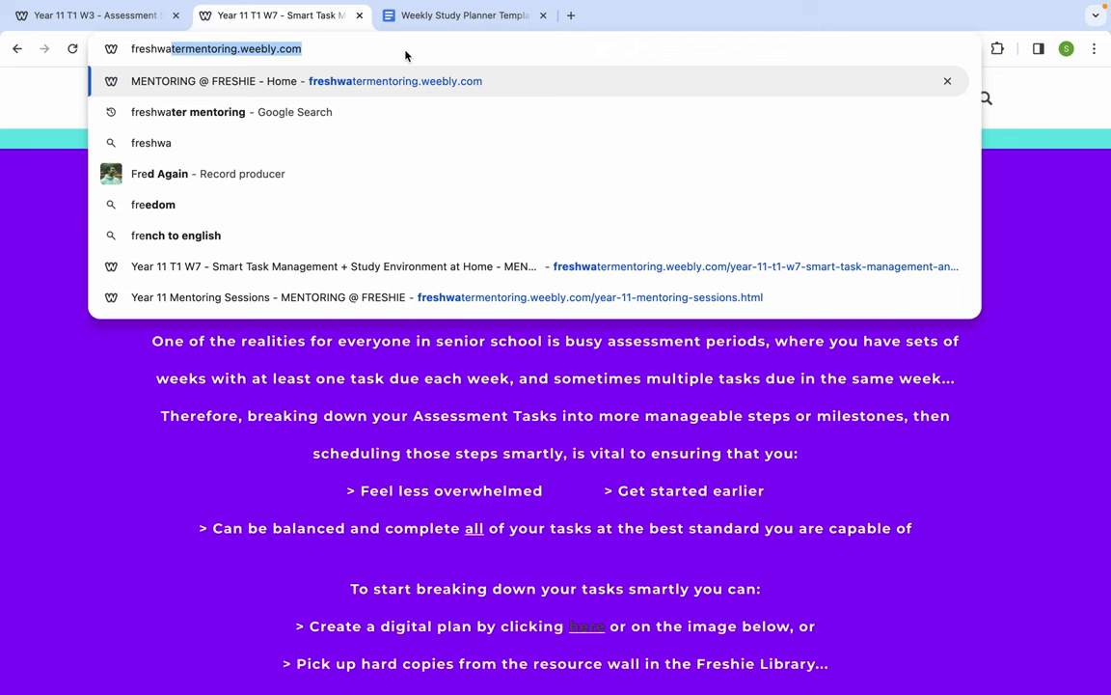
pyautogui.write('ter mentoring')
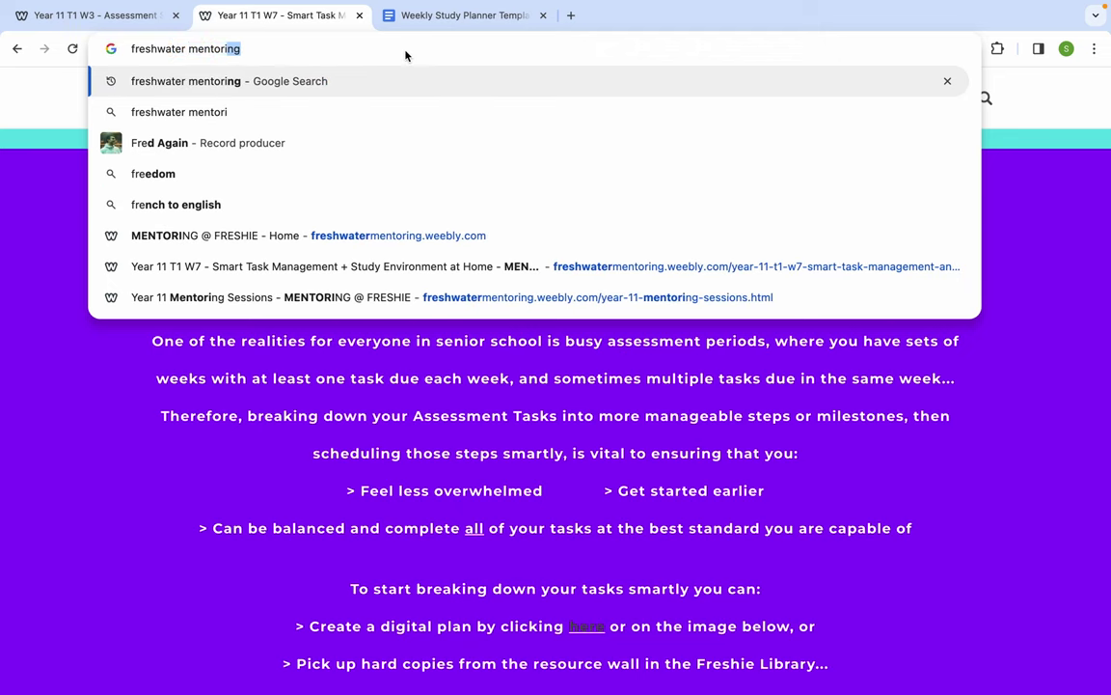
pyautogui.press('Return')
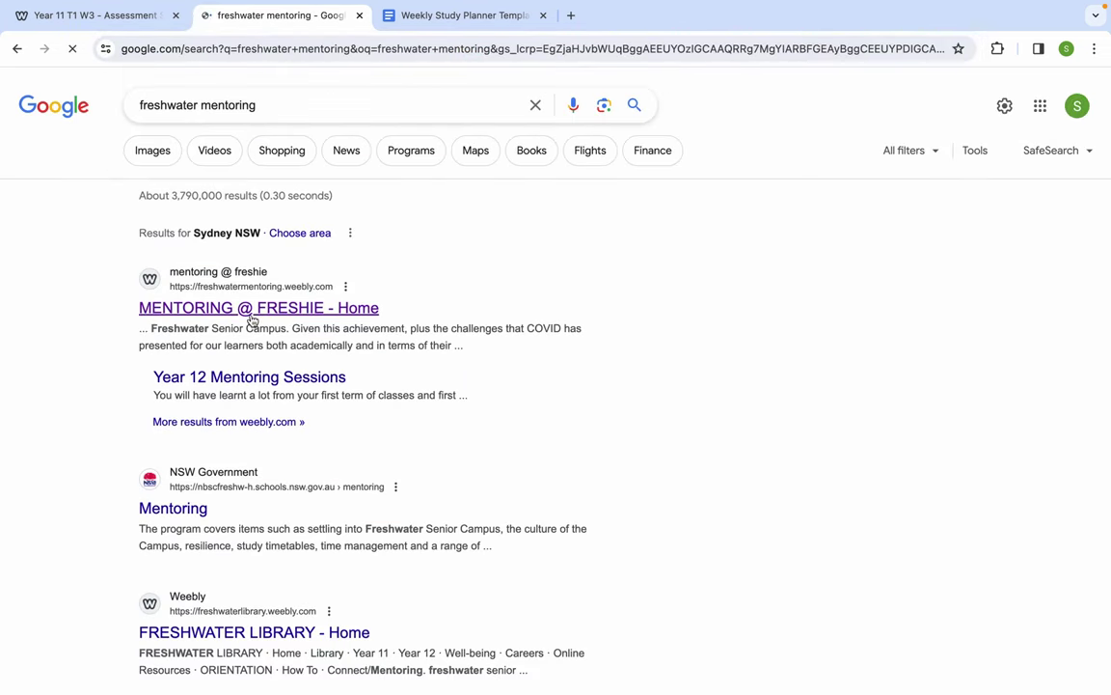
pyautogui.click(251, 313)
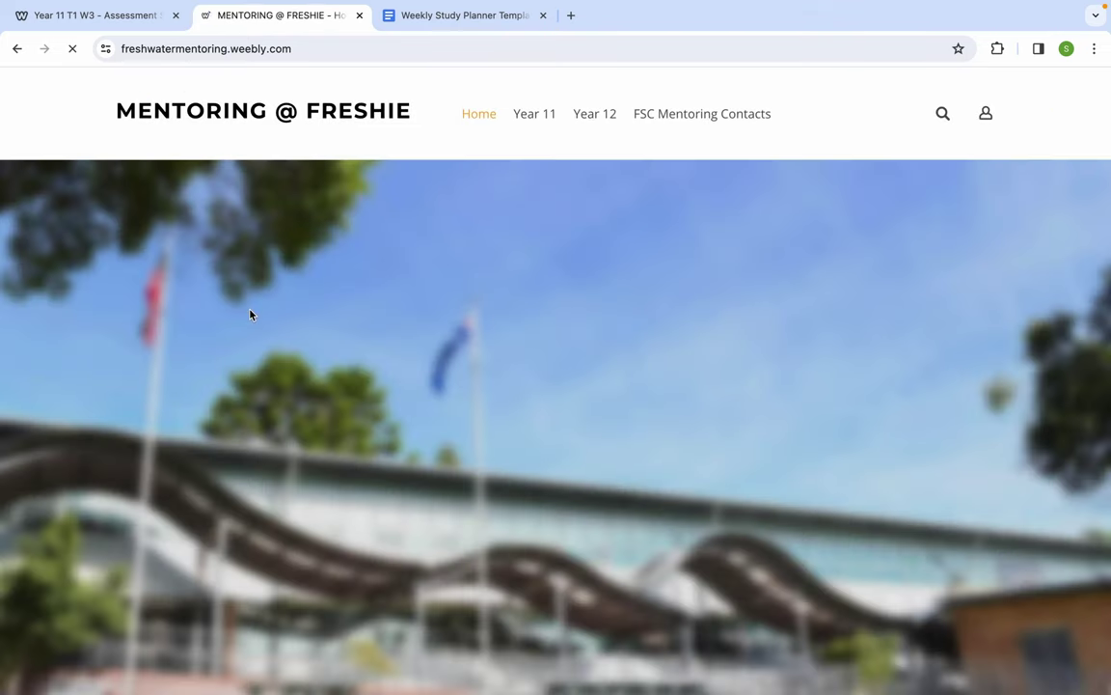
# Go to the Year 11 Mentoring Sessions page and open the Term 1 Week 7 Smart Task Management session
pyautogui.moveTo(541, 116)
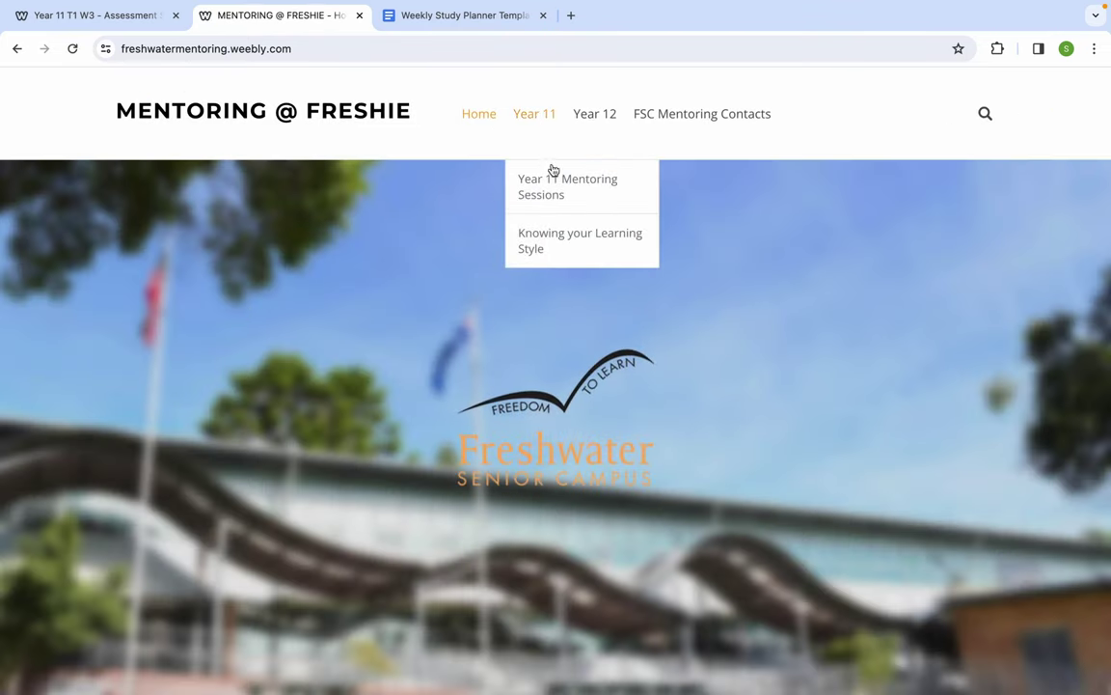
pyautogui.click(560, 193)
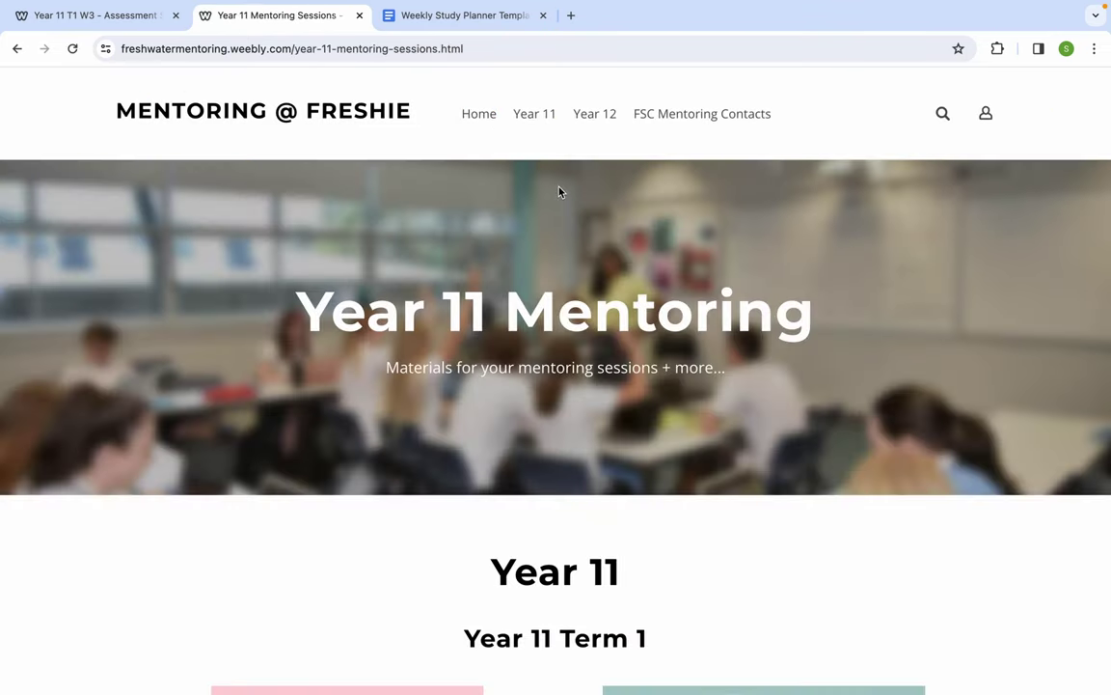
pyautogui.scroll(-5, 605, 372)
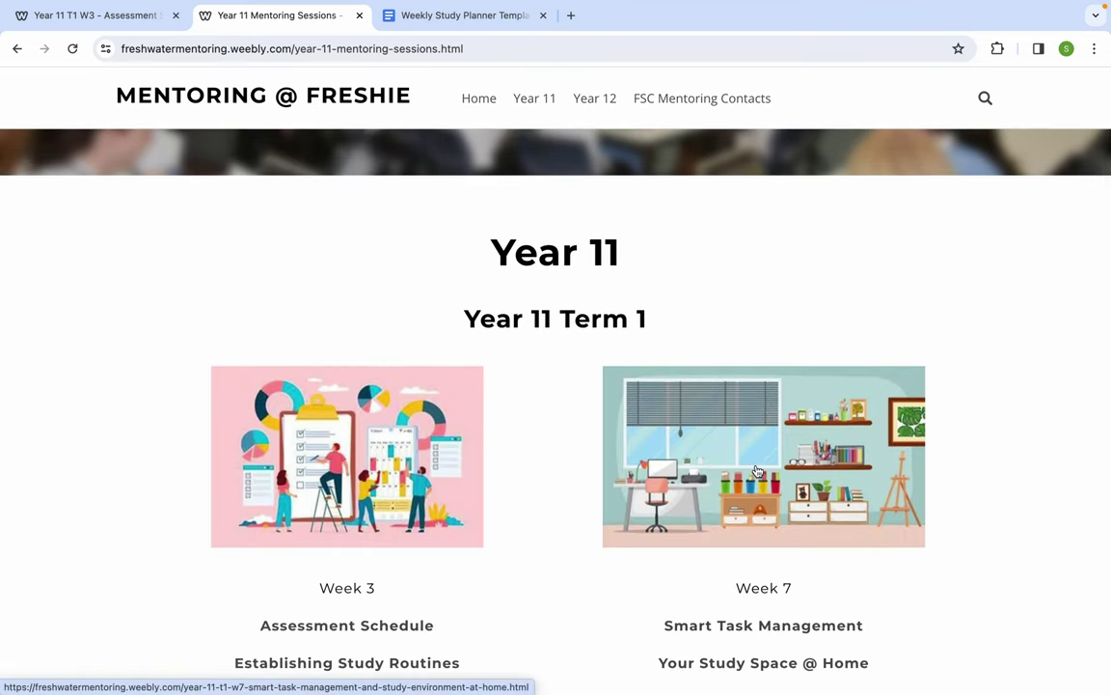
pyautogui.scroll(-1, 757, 470)
pyautogui.click(771, 402)
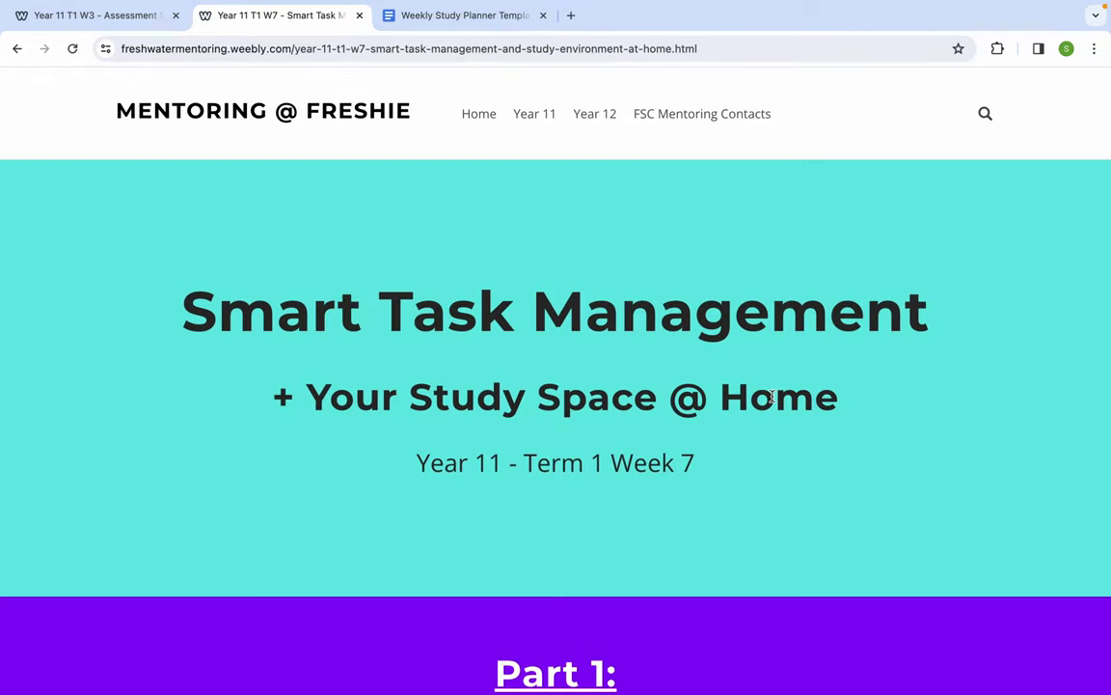
# Find the Smart Assessment Task Management sheet in Part 1 and open its linked Google Docs template
pyautogui.scroll(-2, 772, 396)
pyautogui.scroll(-8, 772, 398)
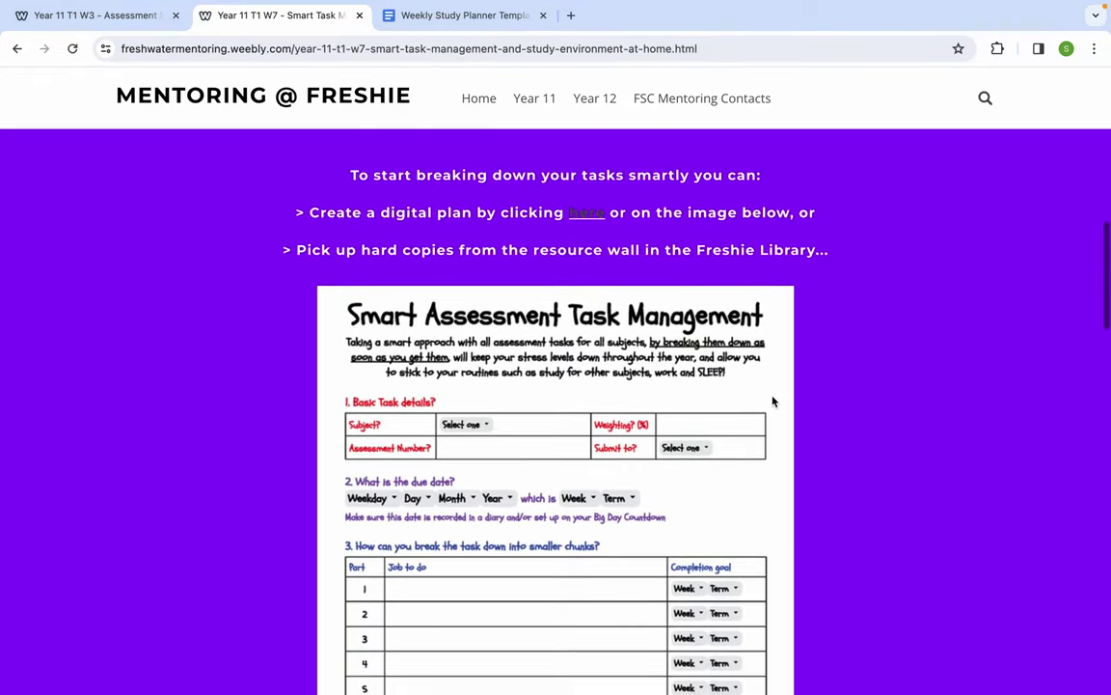
pyautogui.scroll(-1, 772, 399)
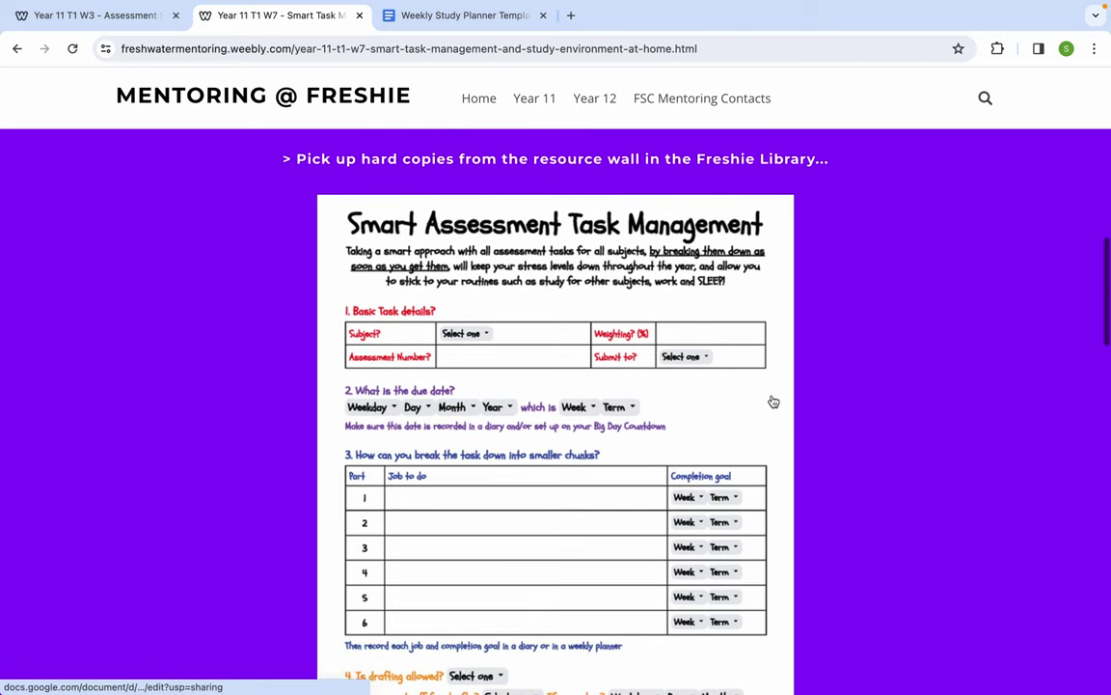
pyautogui.click(552, 452)
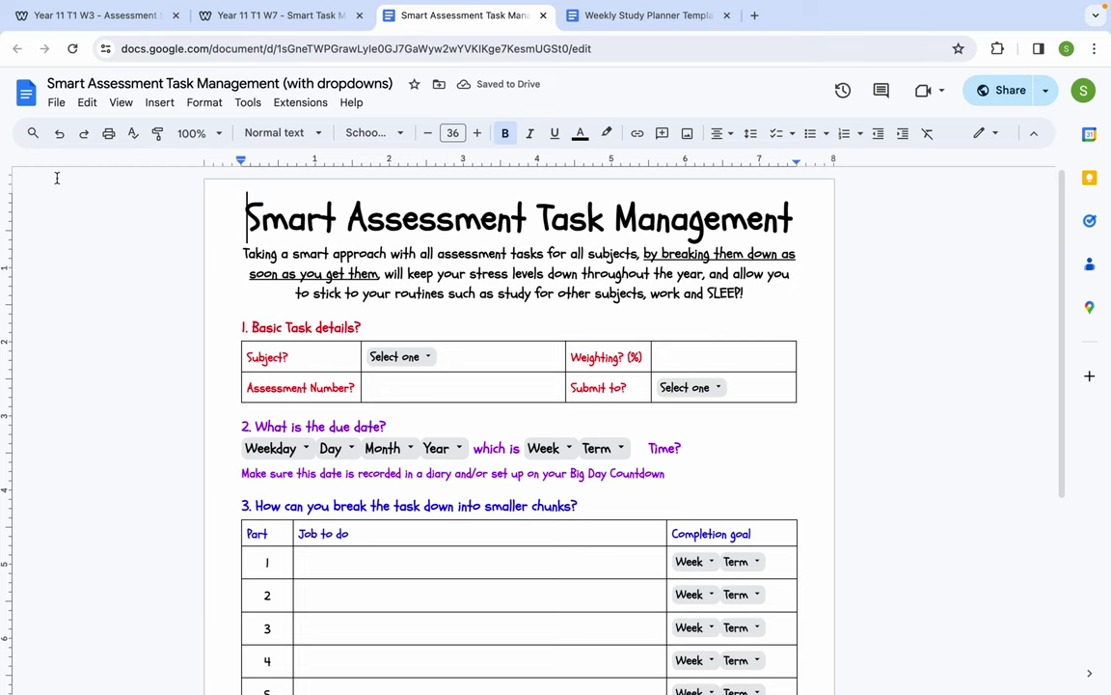
# Make a copy of the template in My Drive named "Year 11 English Task 1 Breakdown"
pyautogui.click(57, 104)
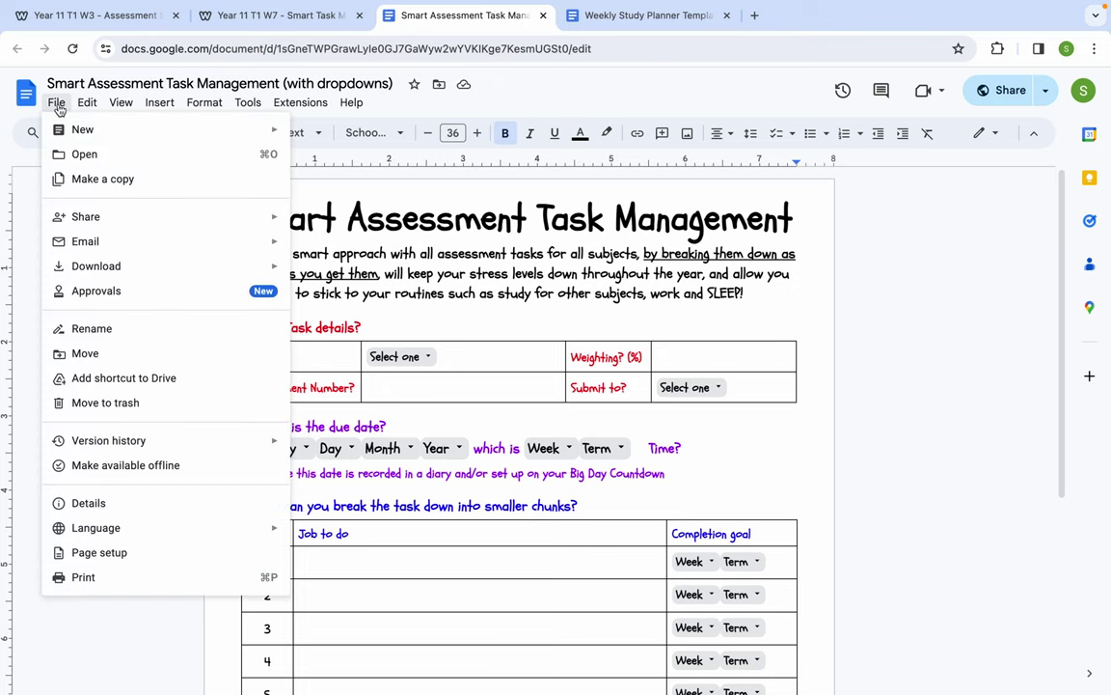
pyautogui.click(100, 174)
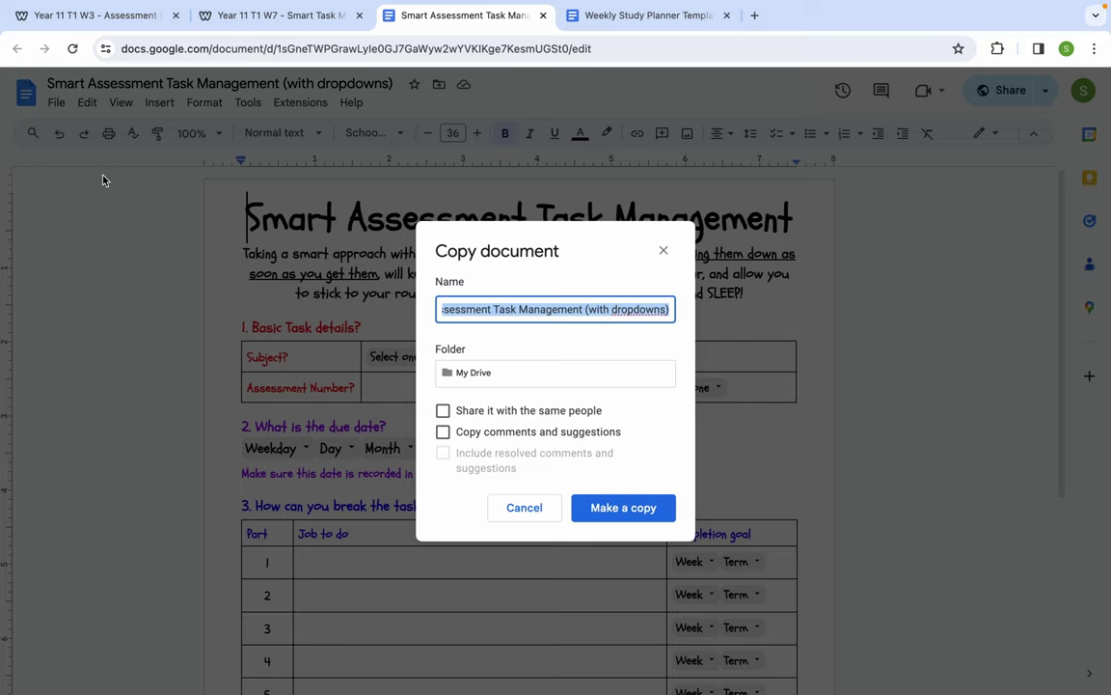
pyautogui.write('Yea')
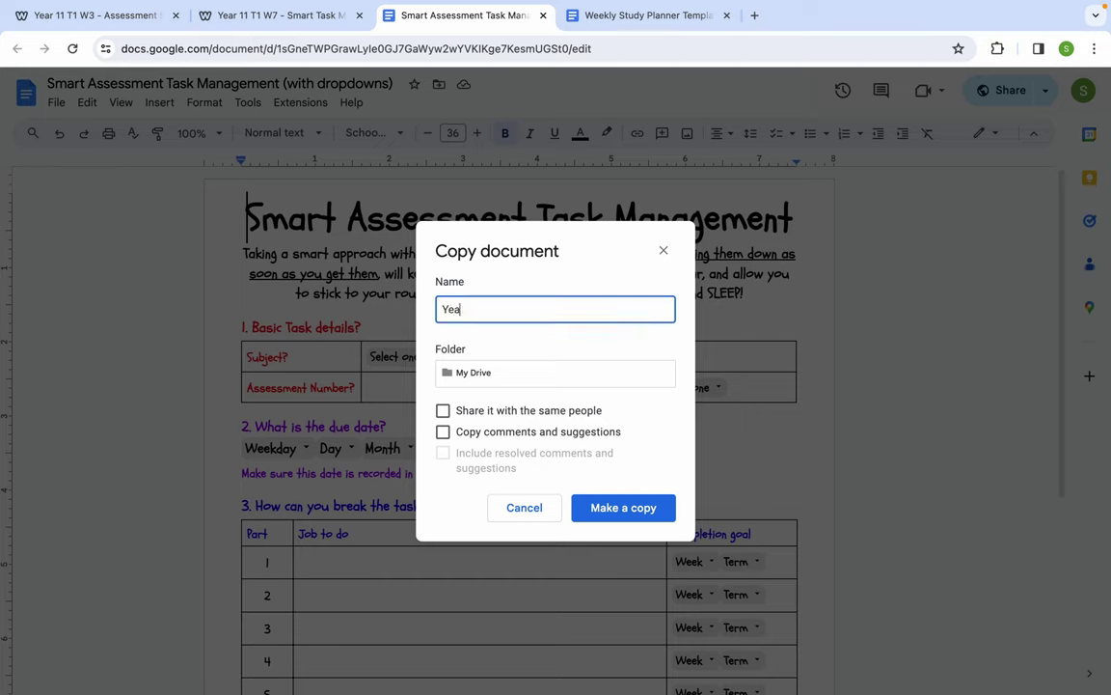
pyautogui.write('r 11 English Task 1 Brea')
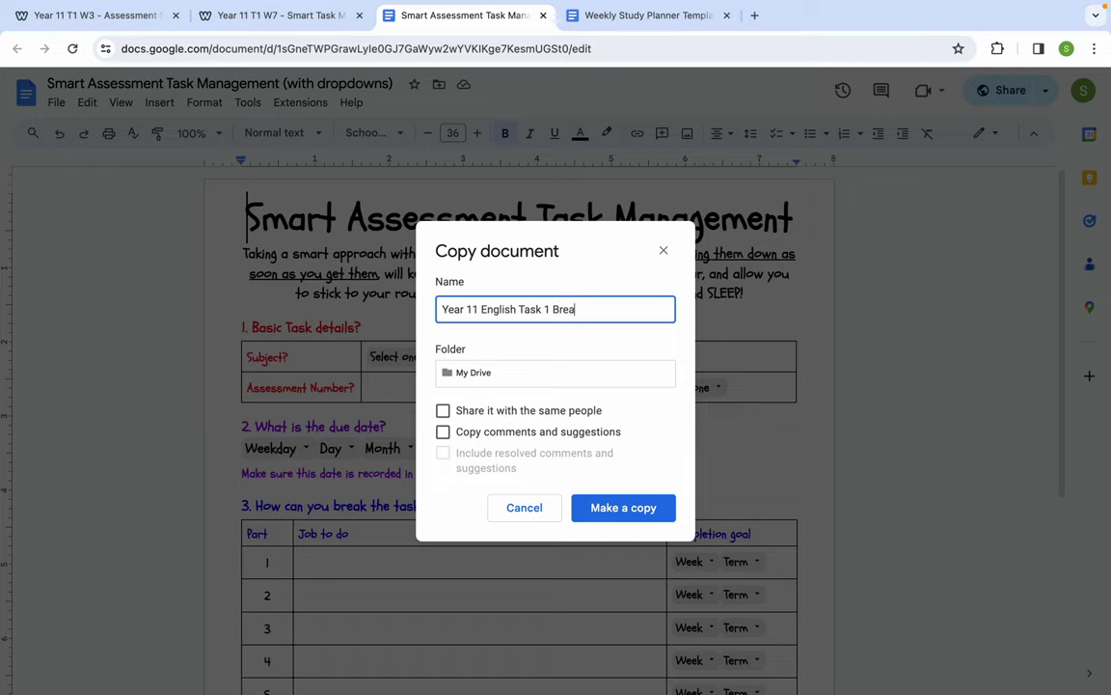
pyautogui.write('kdown')
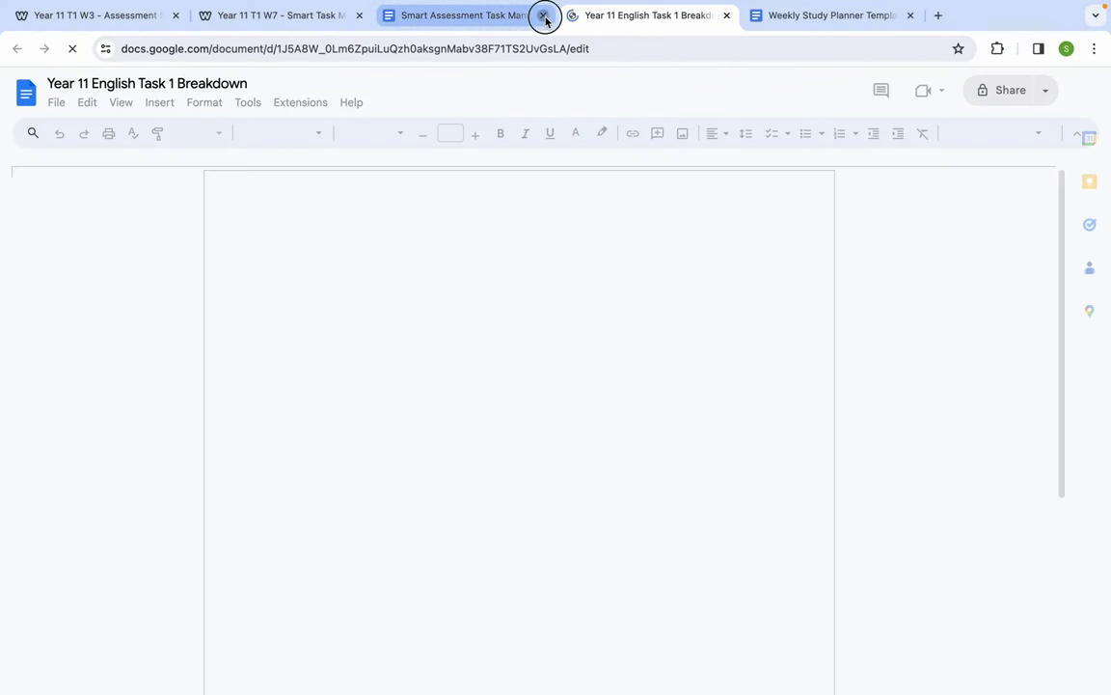
# Close the original template document and hide the menus in the copied document
pyautogui.click(543, 15)
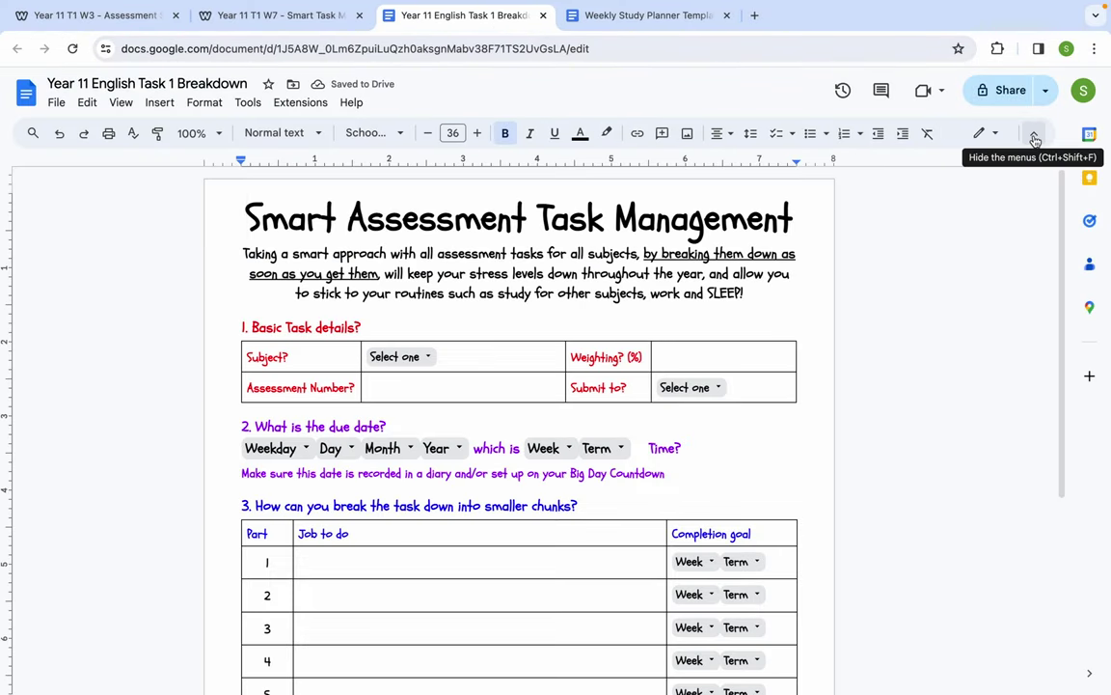
pyautogui.click(1033, 133)
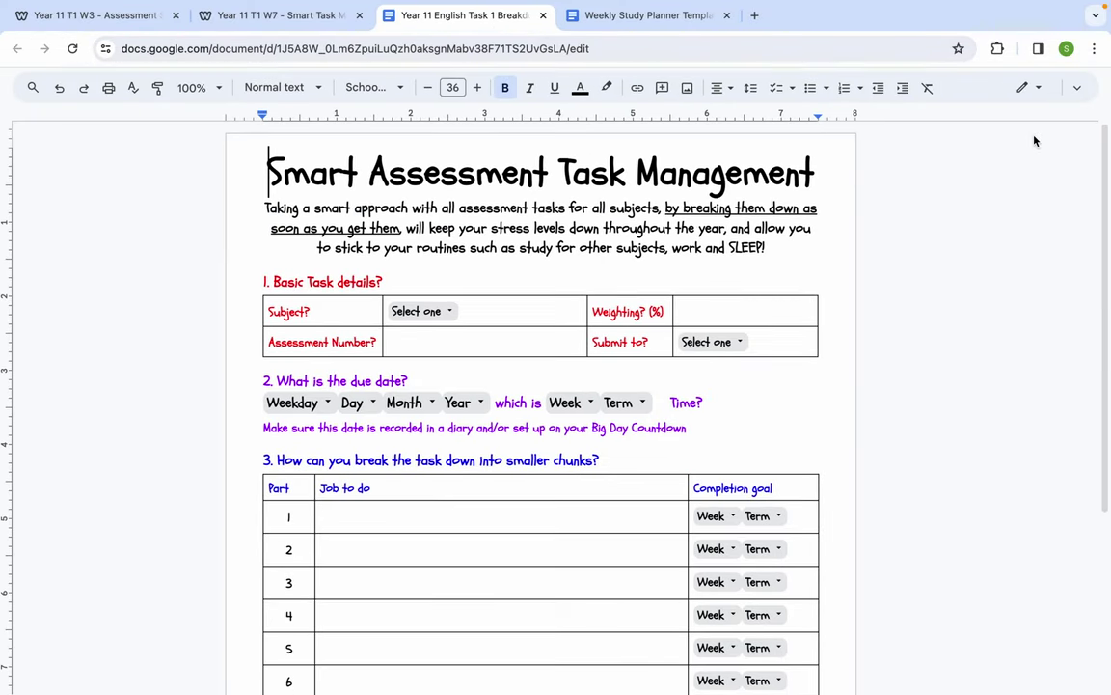
# Fill in the basic task details: subject English Standard, weighting 30%, assessment number 1, and submit to Turnitin
pyautogui.click(405, 315)
pyautogui.click(450, 366)
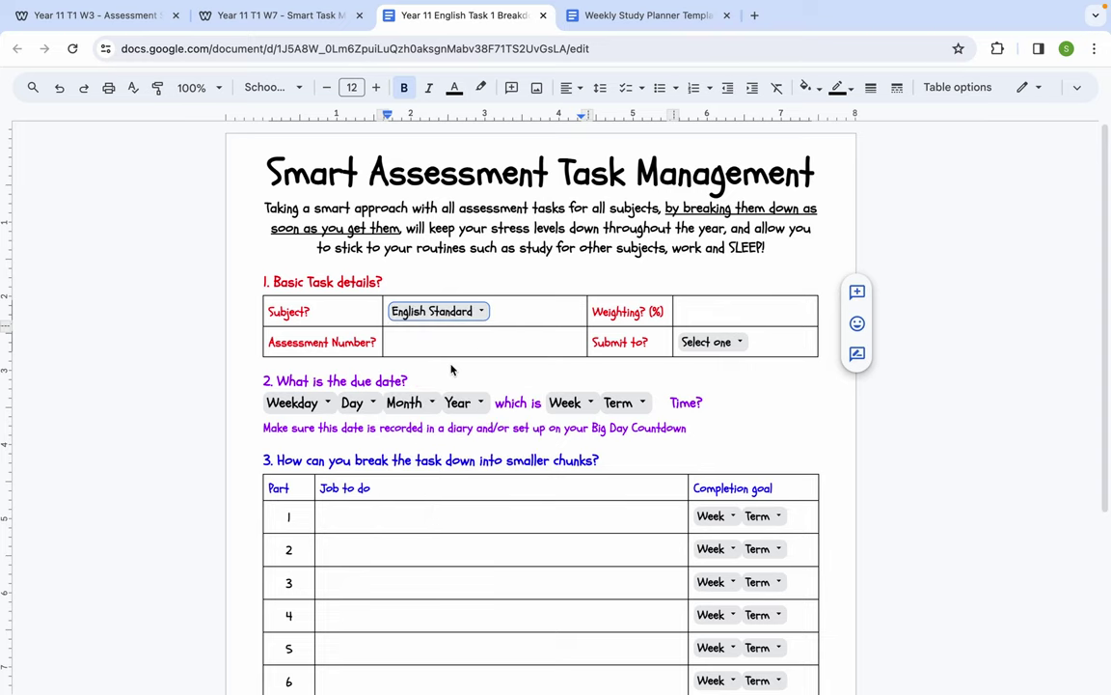
pyautogui.click(751, 310)
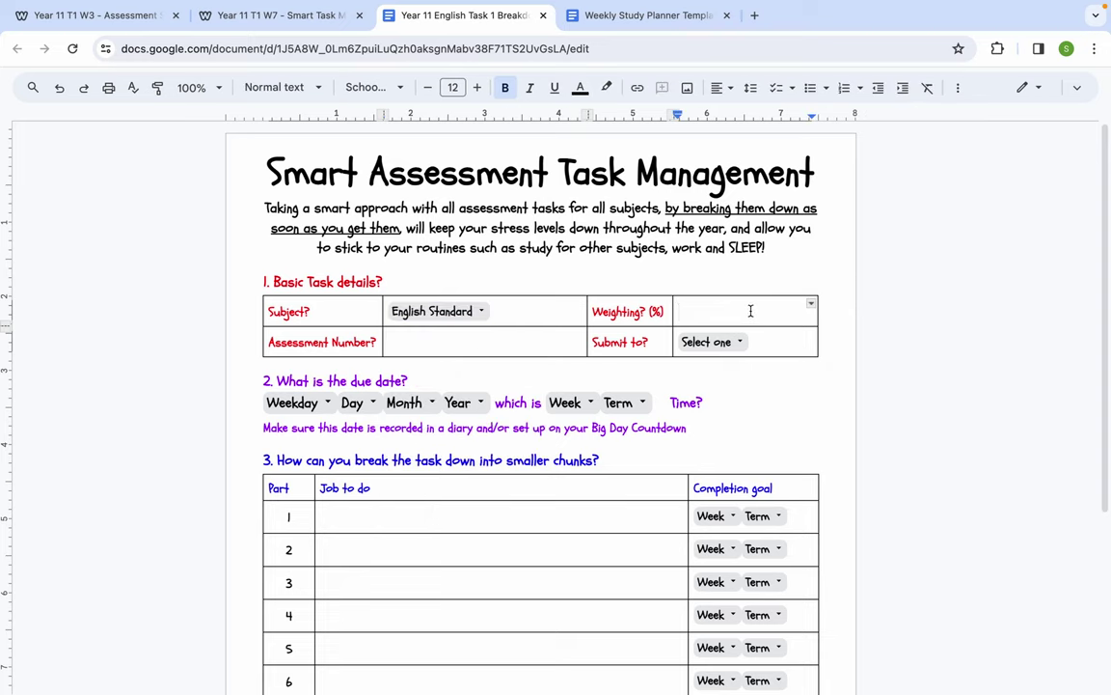
pyautogui.write('30%')
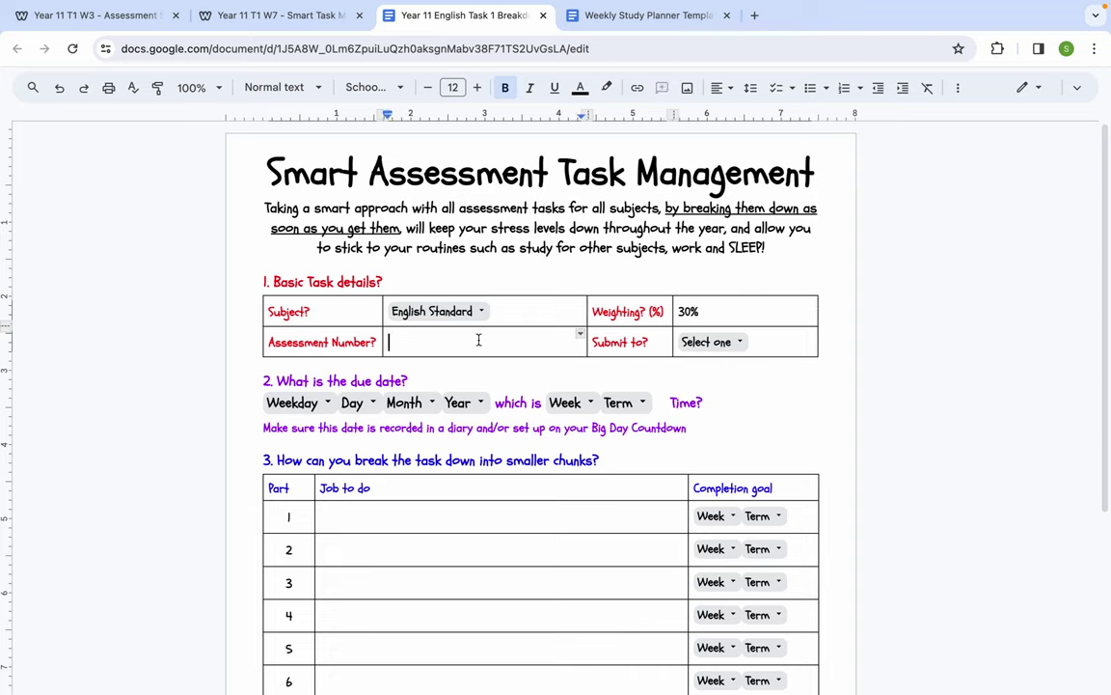
pyautogui.write('1')
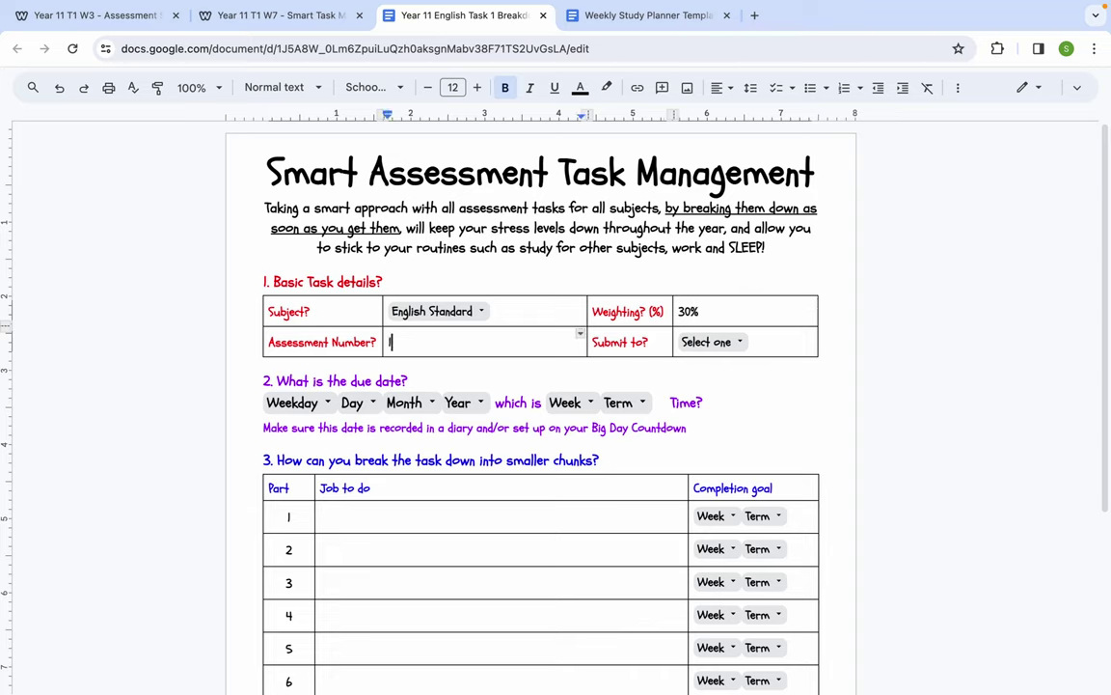
pyautogui.click(717, 350)
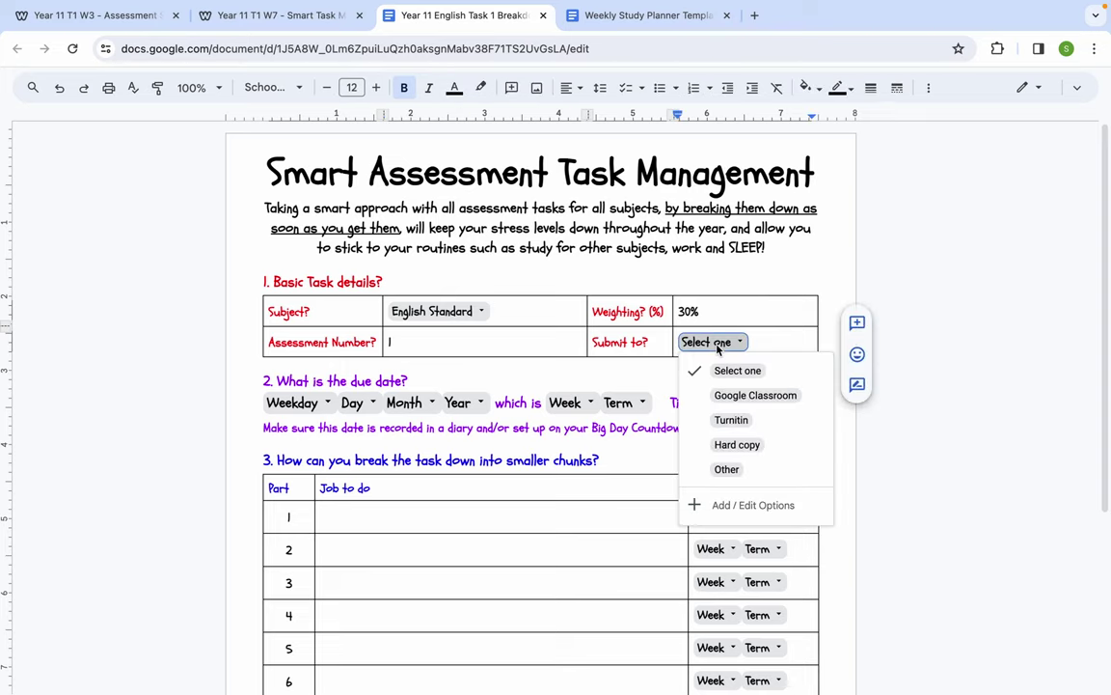
pyautogui.click(729, 421)
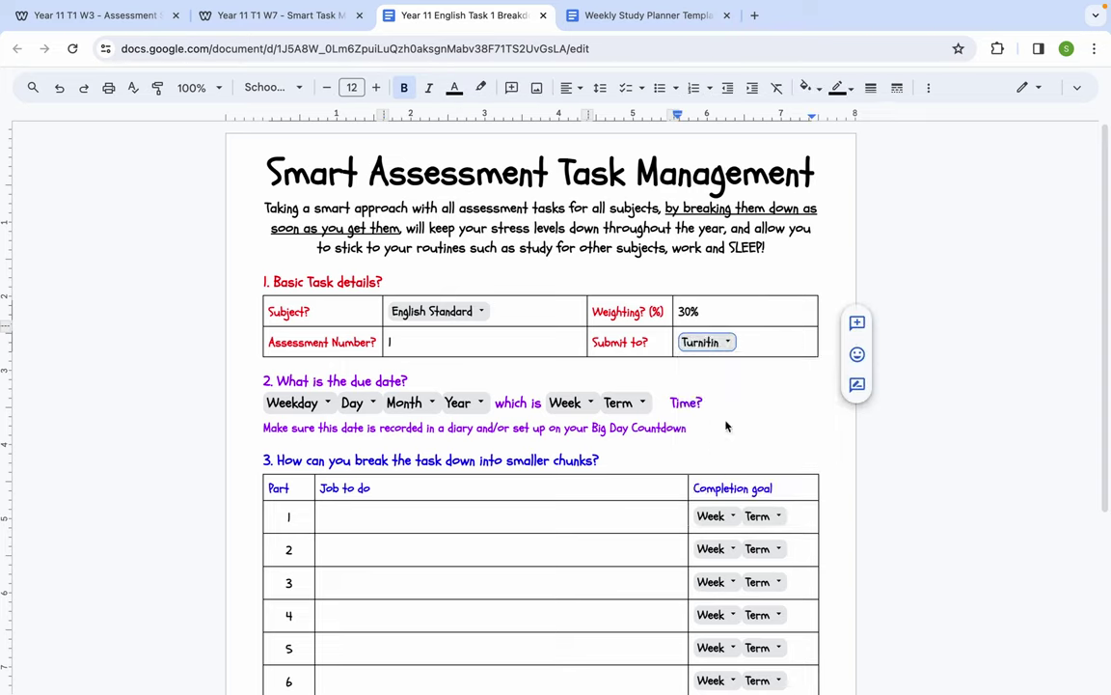
# Set the assessment's due date to Thursday 4 April 2024
pyautogui.click(299, 410)
pyautogui.click(318, 530)
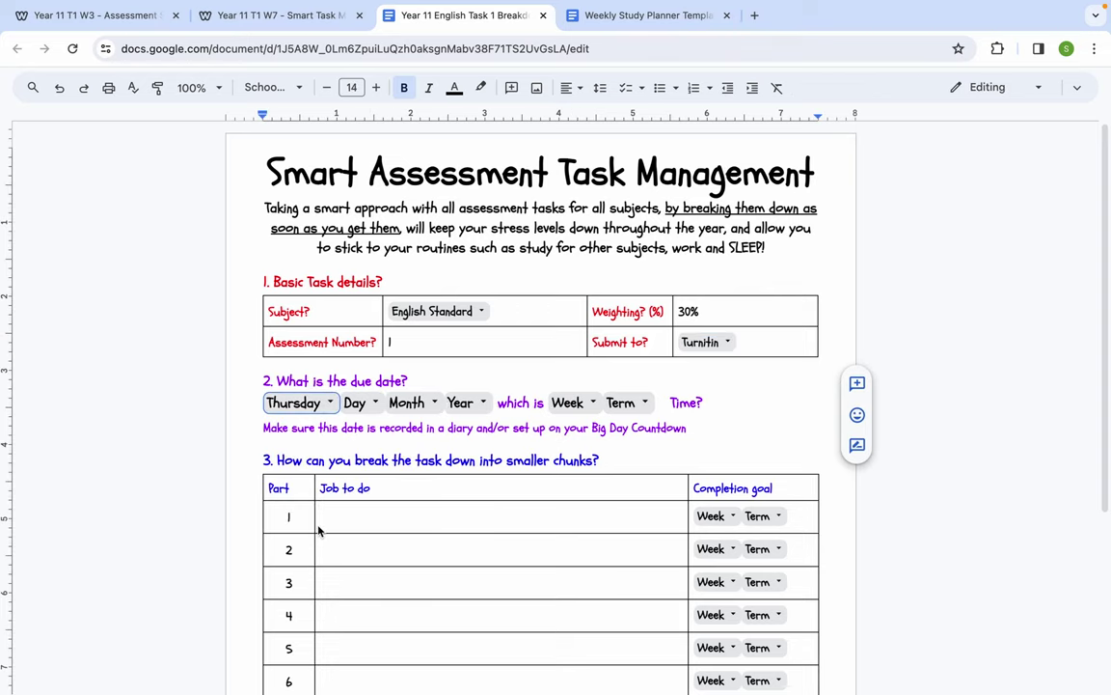
pyautogui.click(355, 403)
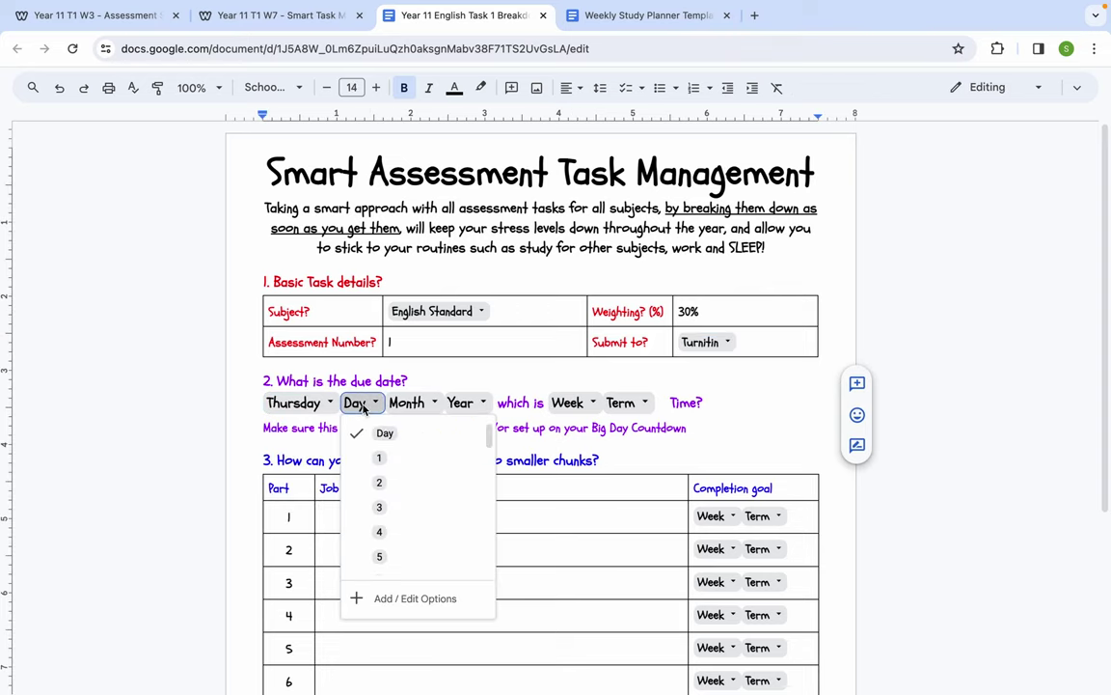
pyautogui.click(382, 532)
pyautogui.click(406, 403)
pyautogui.click(428, 529)
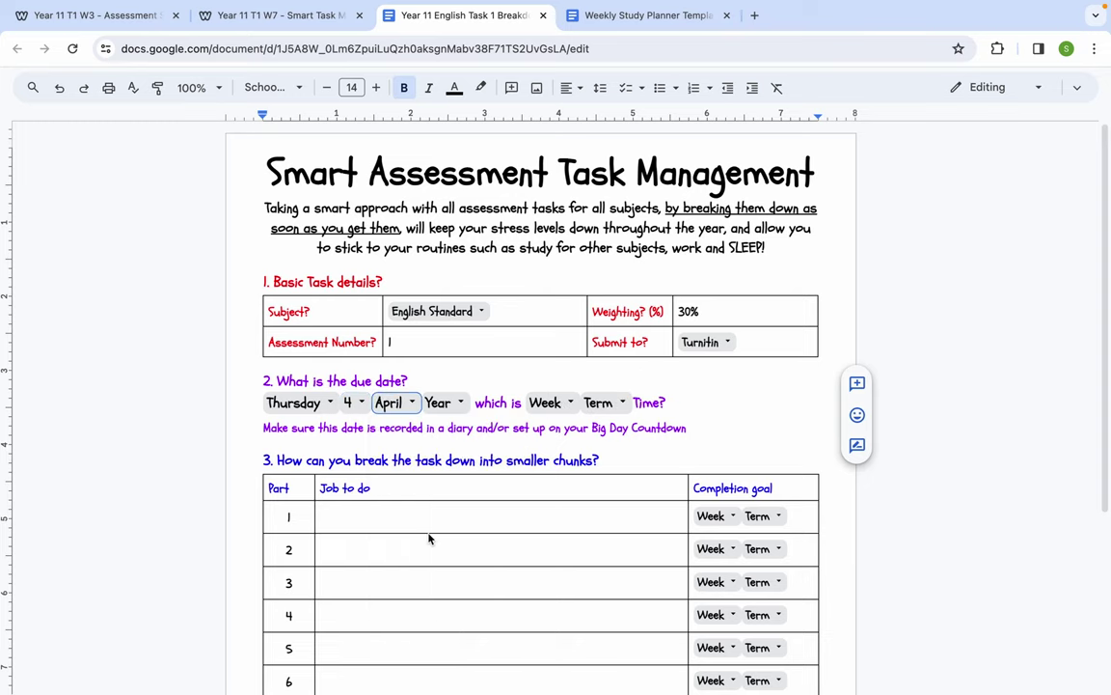
pyautogui.click(440, 403)
pyautogui.click(465, 481)
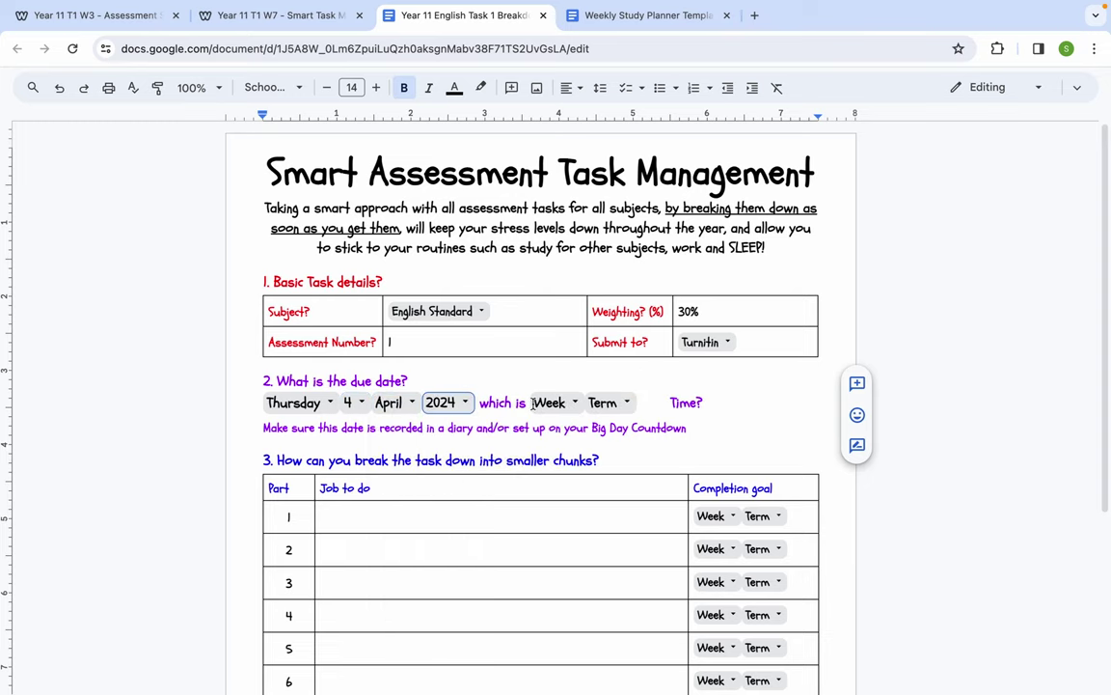
# Set the due date's school week to Week 10 of Term 1 and enter 4pm sharp as the due time
pyautogui.click(548, 402)
pyautogui.scroll(-3, 582, 527)
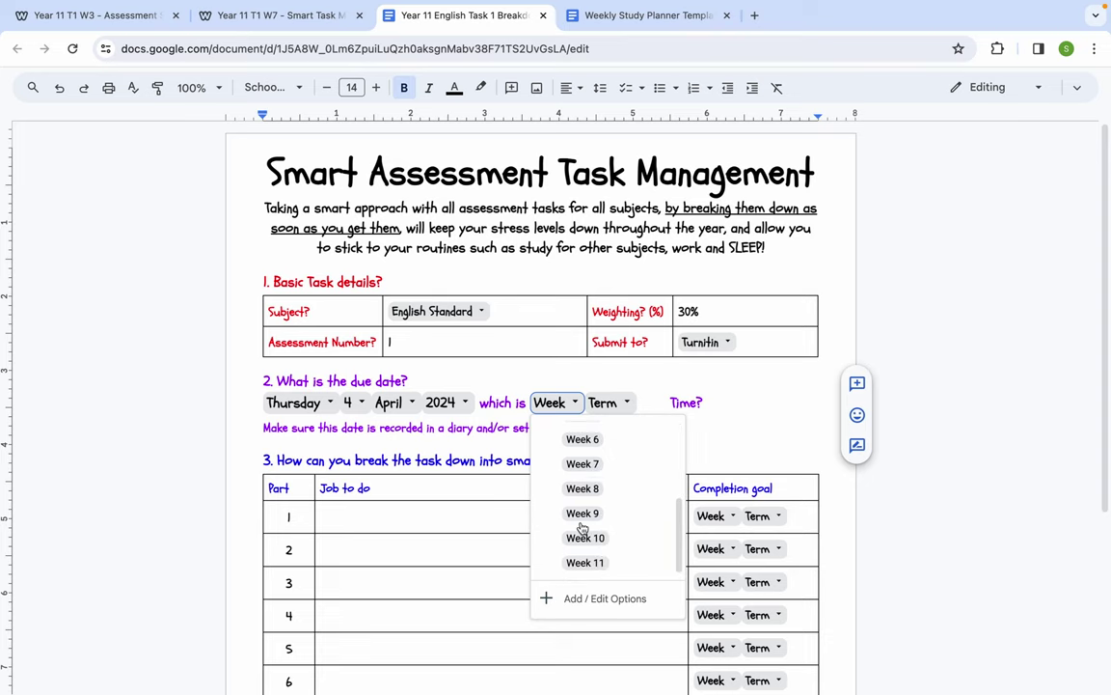
pyautogui.click(586, 538)
pyautogui.click(618, 402)
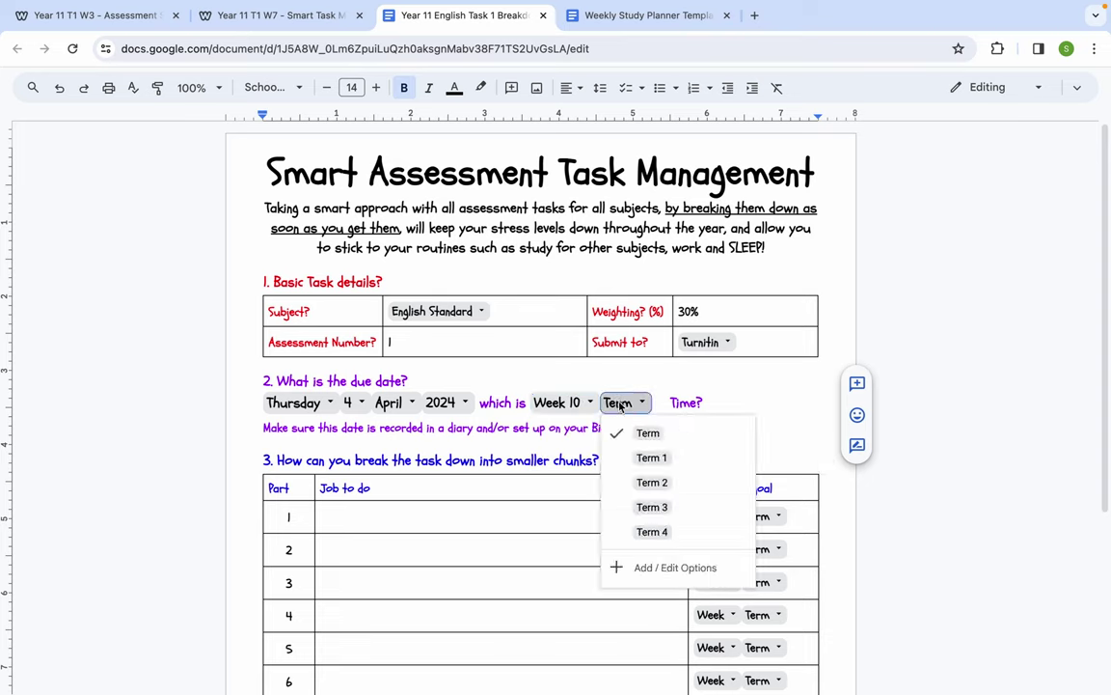
pyautogui.click(645, 461)
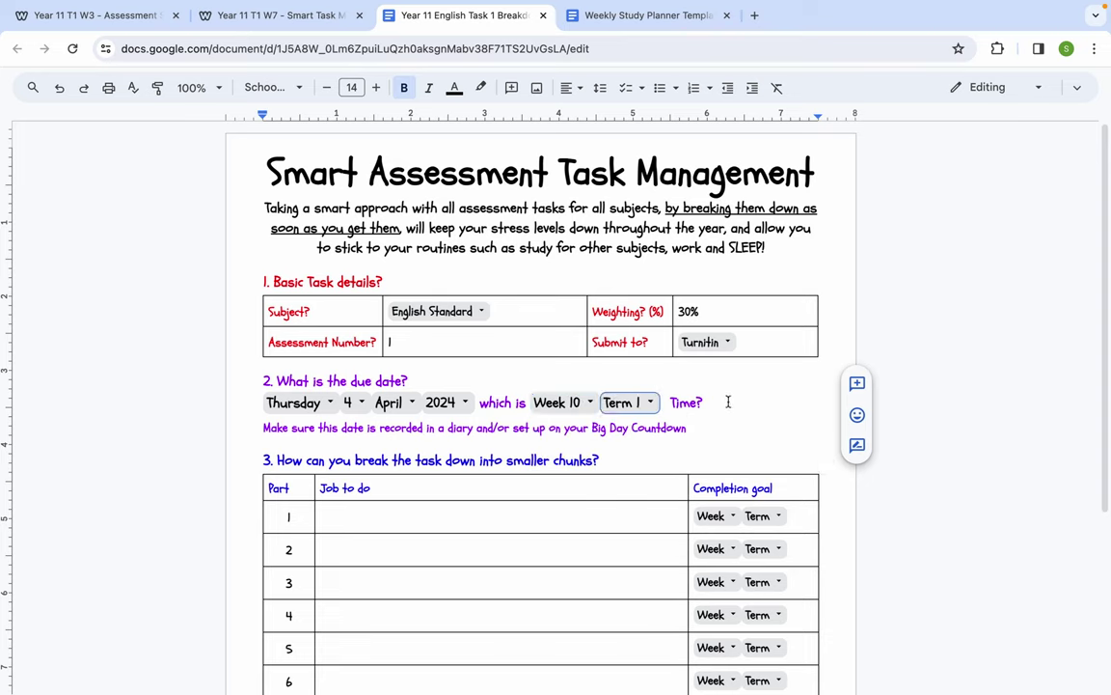
pyautogui.click(728, 403)
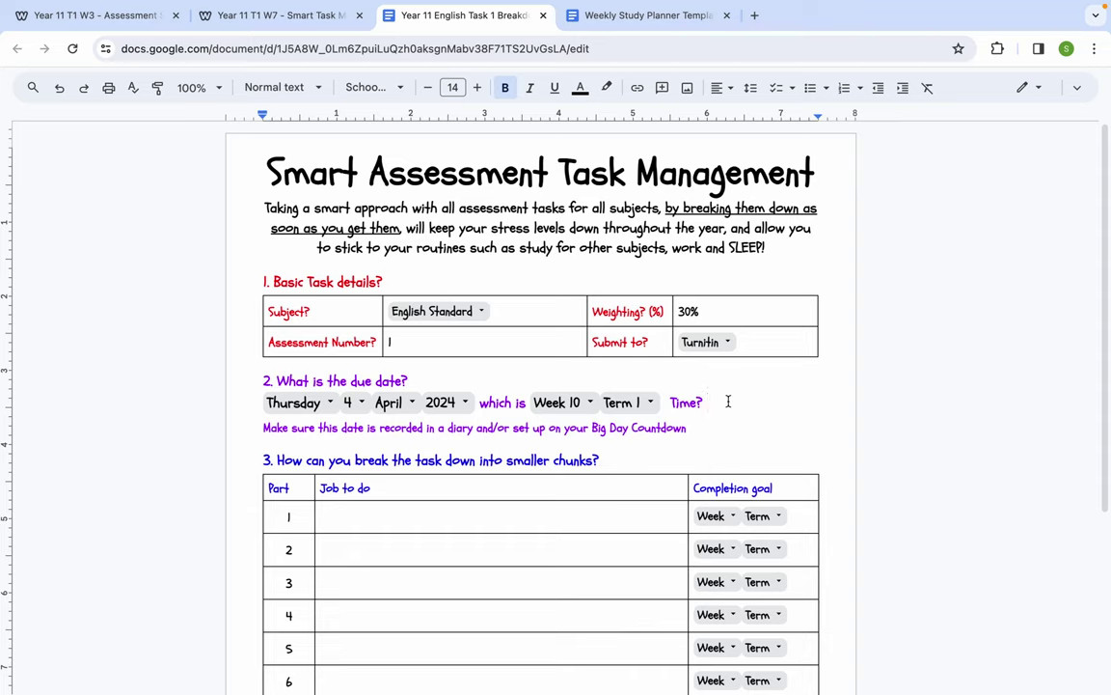
pyautogui.write('4pm sharp')
pyautogui.moveTo(689, 427); pyautogui.dragTo(259, 430)
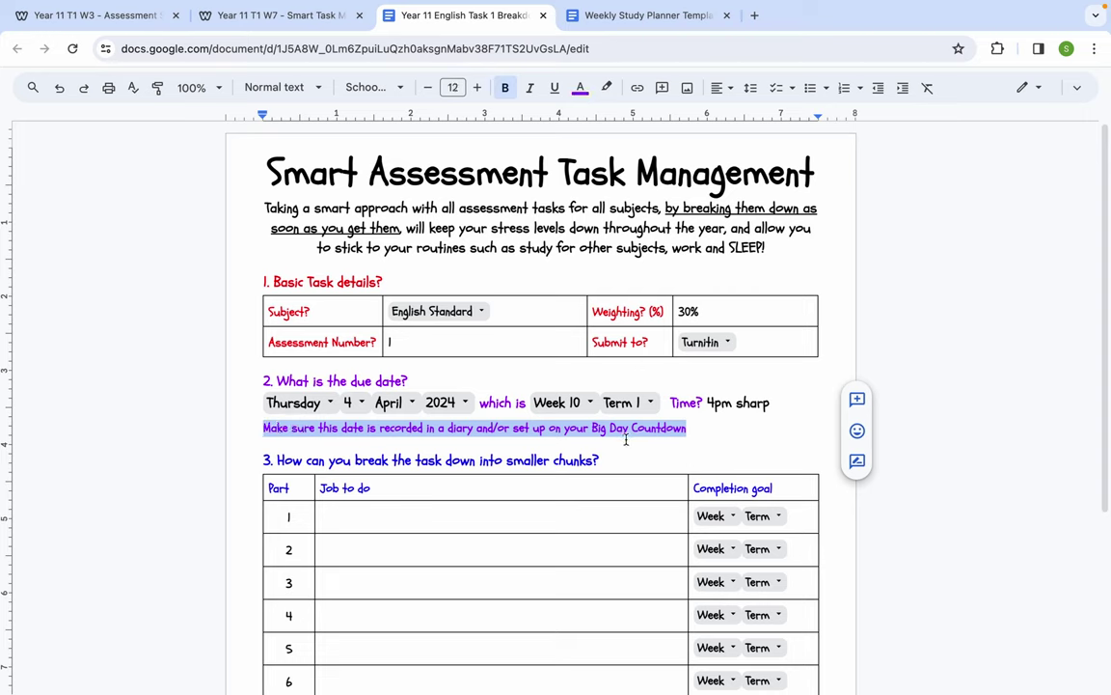
pyautogui.click(707, 429)
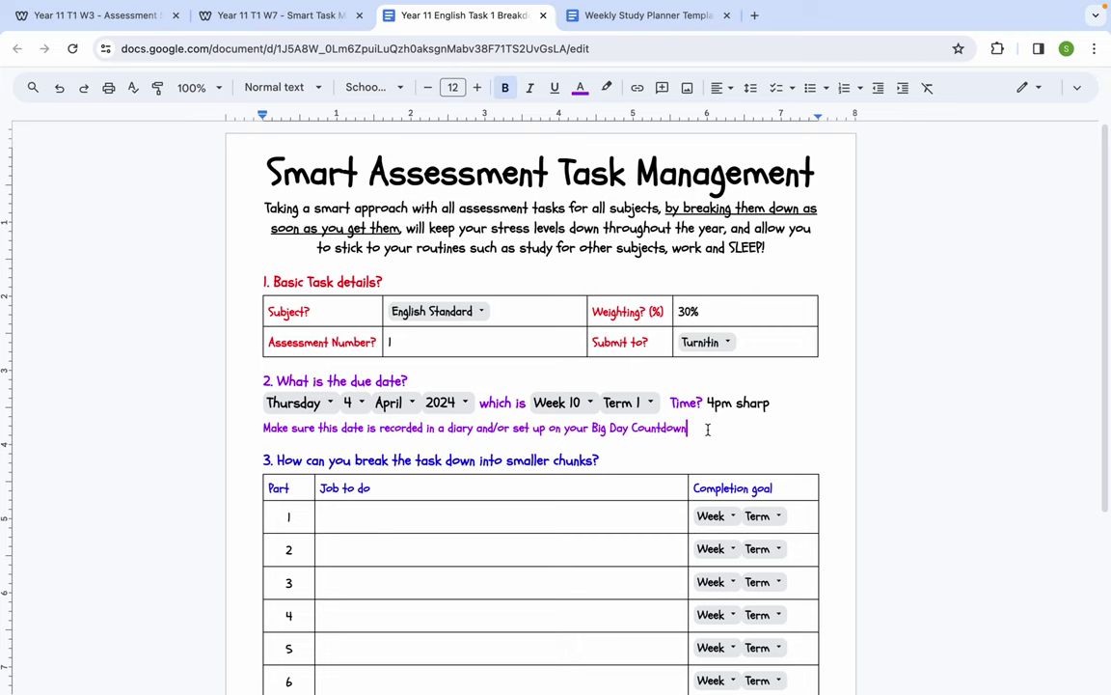
# Replace sections 3 to 5 with the completed version: six jobs due Weeks 4–10, Term 1, drafting allowed with a Monday Week 7 cut-off, and helpful tools
pyautogui.scroll(-2, 708, 429)
pyautogui.scroll(-1, 709, 435)
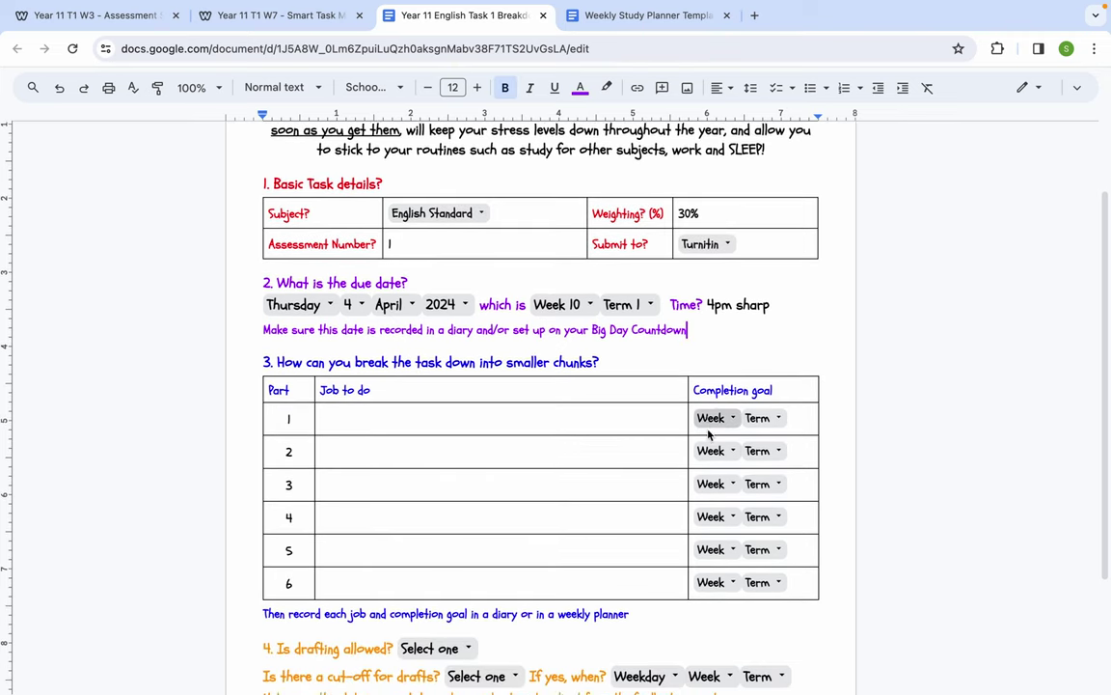
pyautogui.scroll(1, 707, 429)
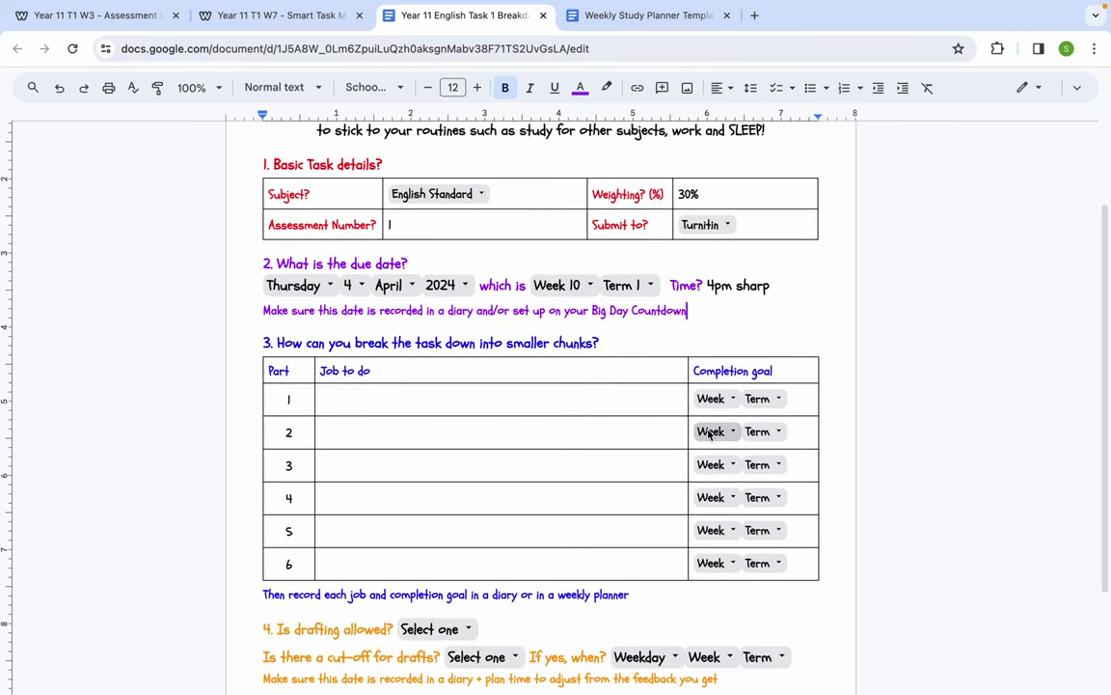
pyautogui.scroll(-1, 707, 430)
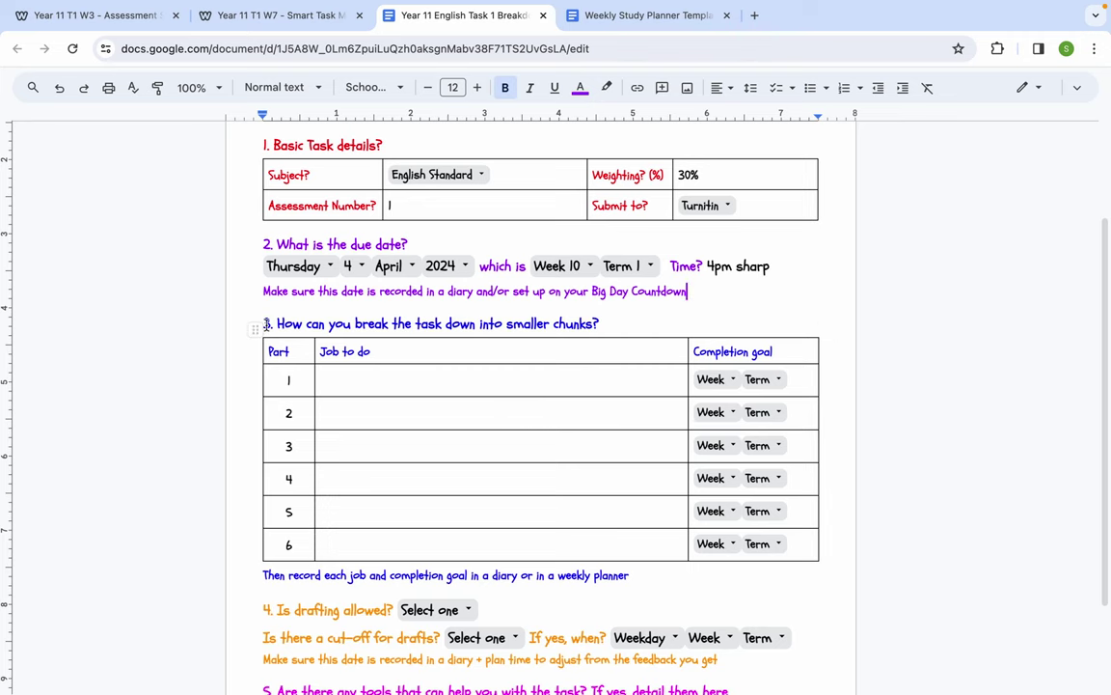
pyautogui.moveTo(262, 329); pyautogui.dragTo(619, 693)
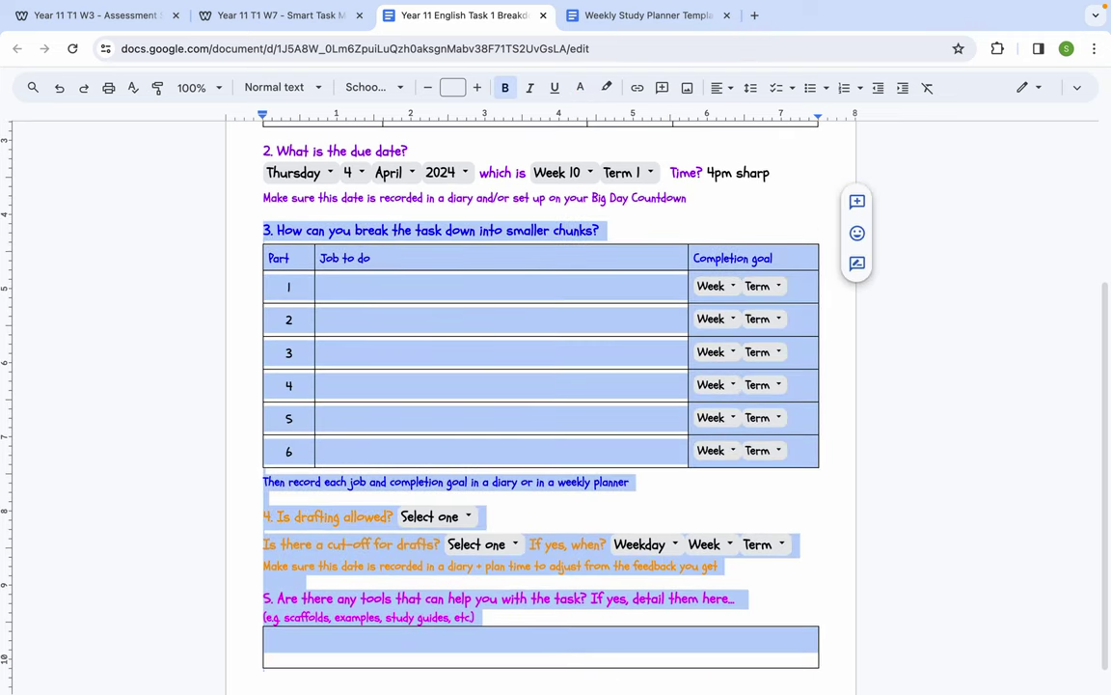
pyautogui.hotkey('ctrl', 'v')
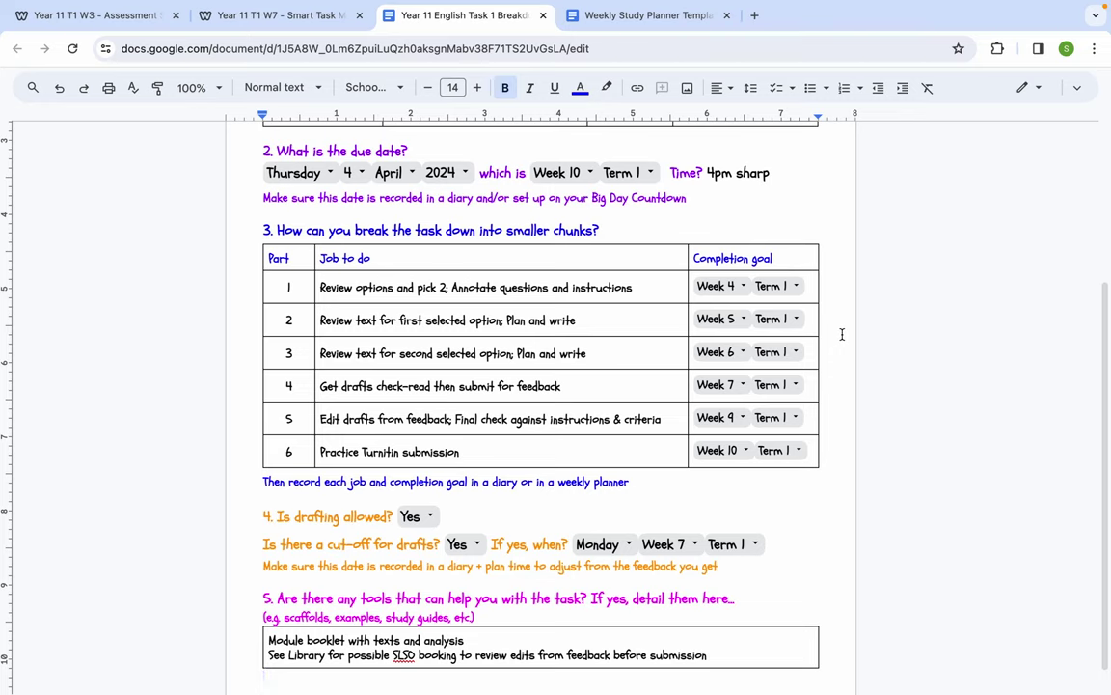
# Highlight the reminder to record jobs in a diary or planner, and view the mentoring site's Other Organisational Tools section
pyautogui.click(645, 482)
pyautogui.moveTo(521, 477); pyautogui.dragTo(263, 482)
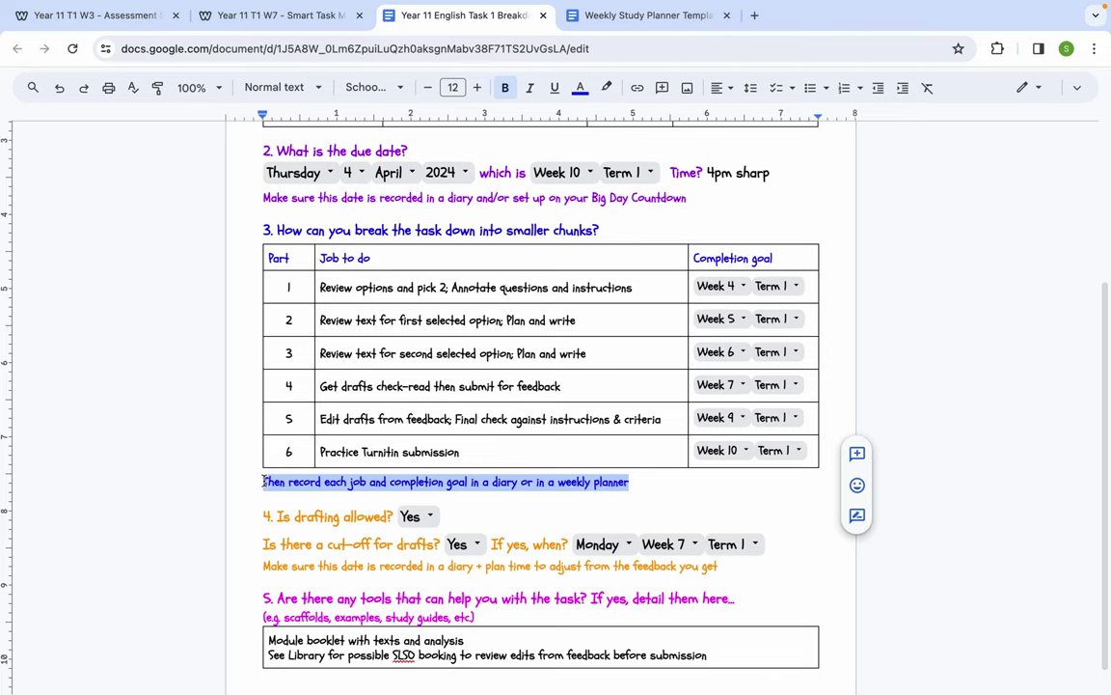
pyautogui.click(270, 16)
pyautogui.scroll(-15, 254, 306)
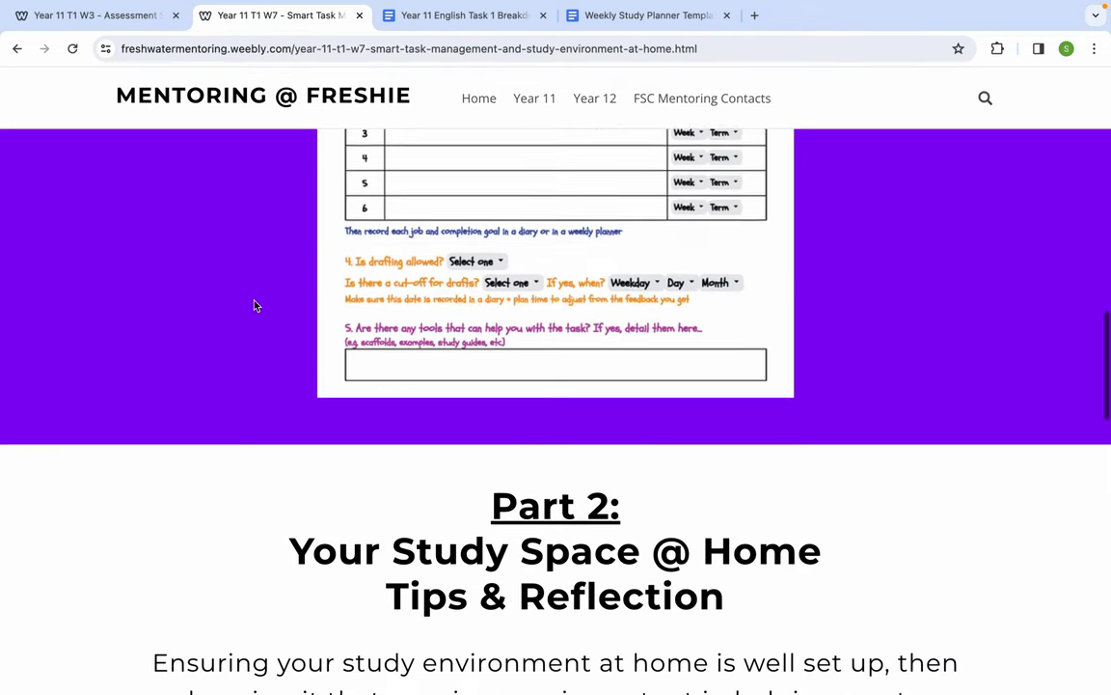
pyautogui.scroll(-1, 254, 306)
pyautogui.scroll(1, 254, 306)
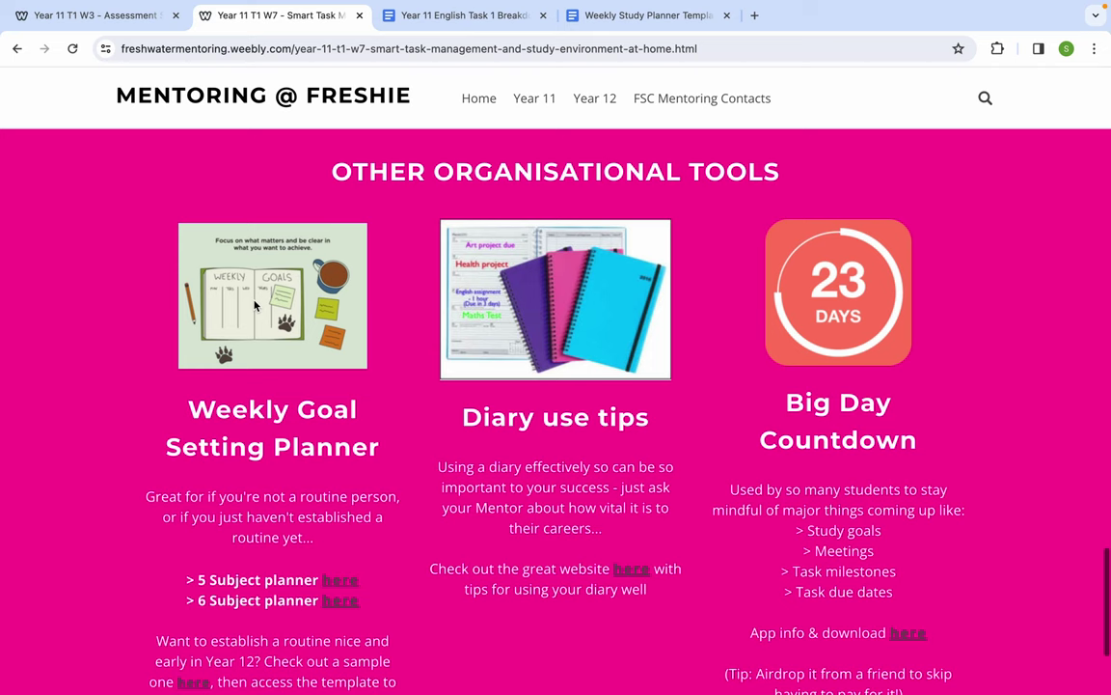
pyautogui.scroll(-1, 254, 306)
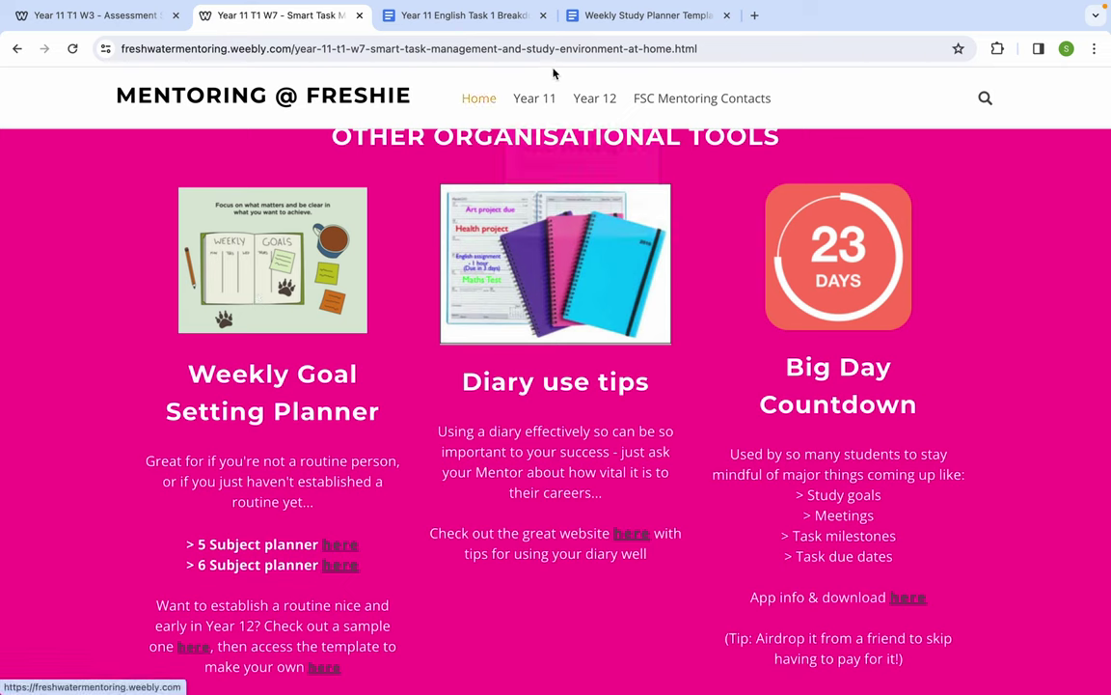
# Switch to the five-subject Weekly Study Planner and examine its daily goals and planning tips
pyautogui.click(641, 19)
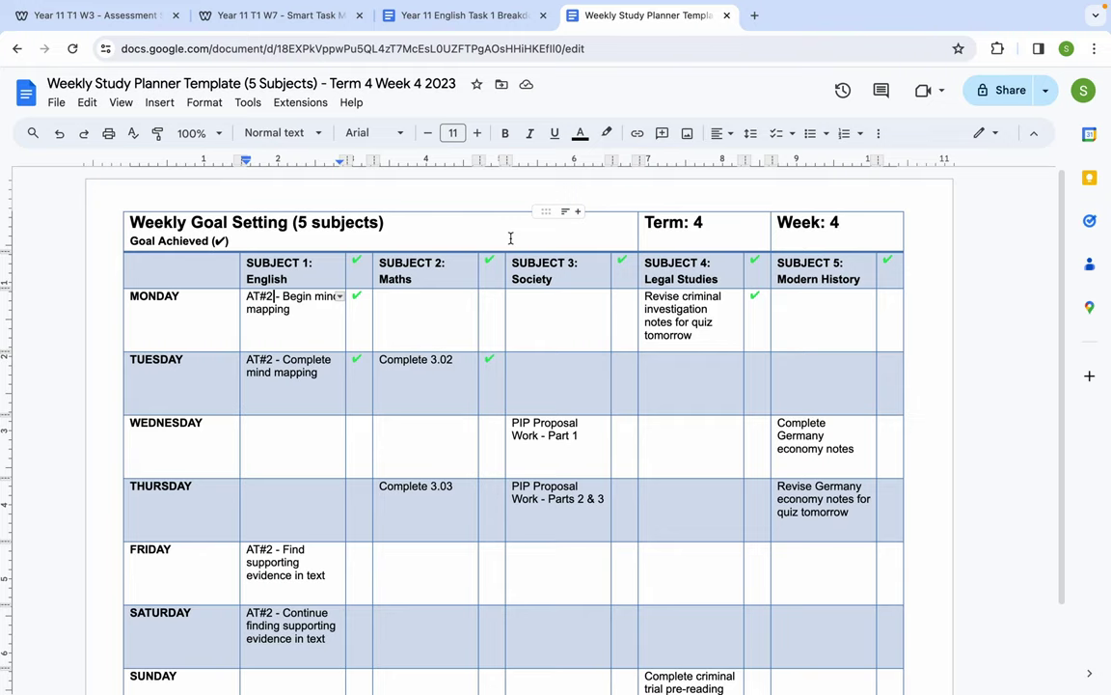
pyautogui.scroll(-2, 510, 237)
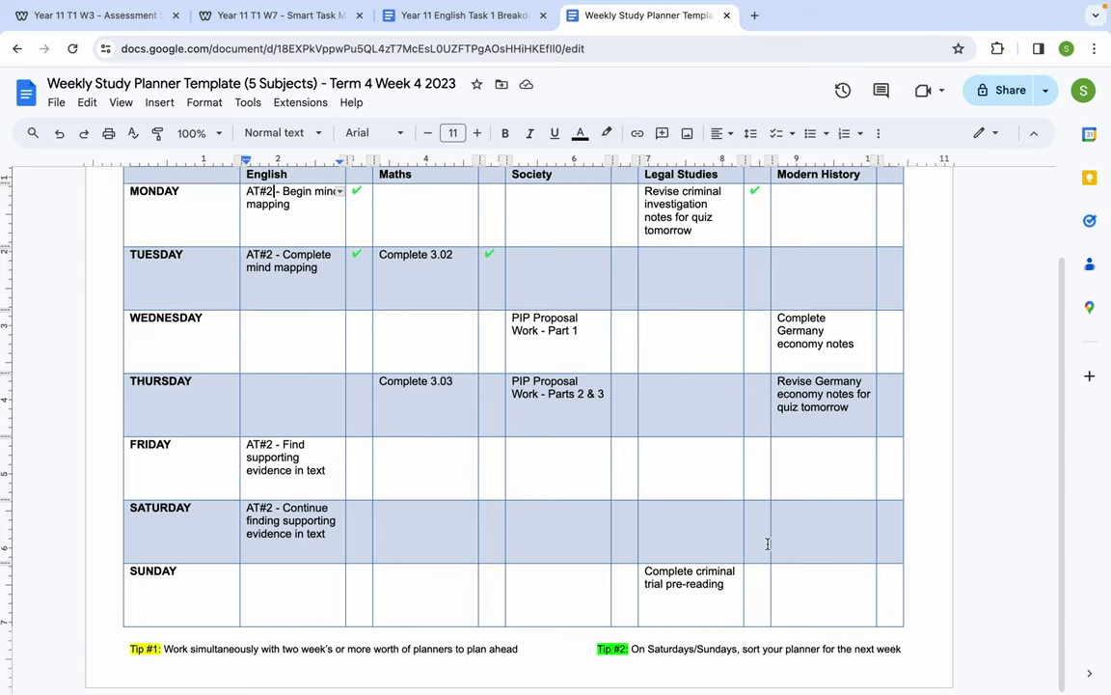
pyautogui.scroll(1, 530, 502)
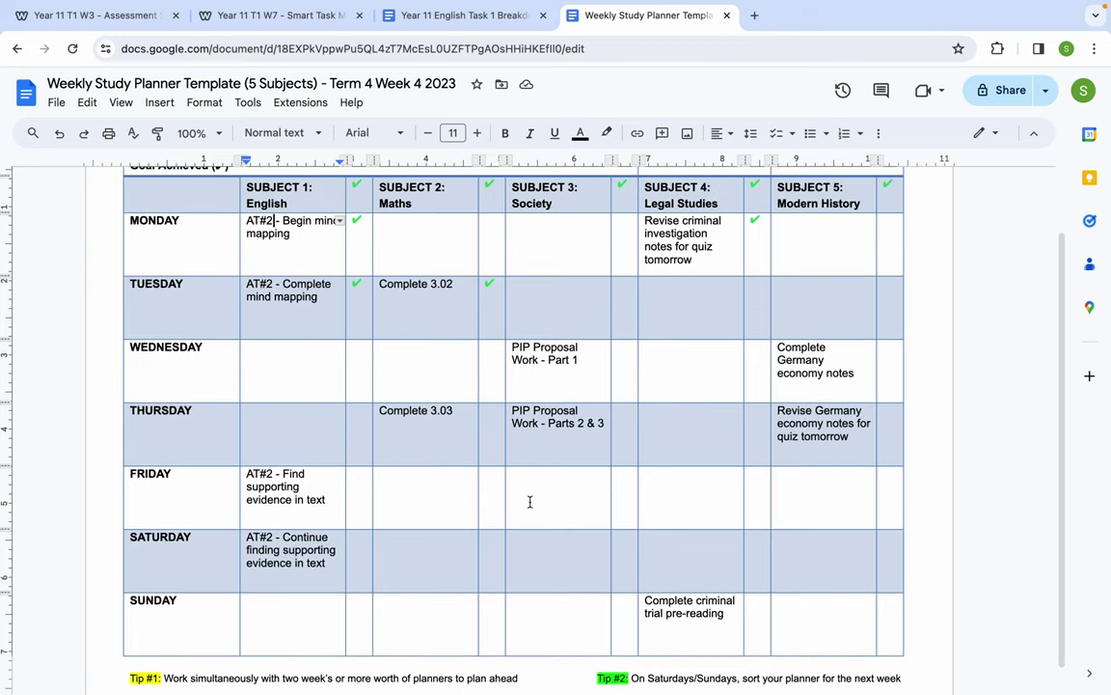
# Return to the English Task 1 breakdown and review its drafting and helpful tools answers, highlighting the library booking note
pyautogui.click(442, 16)
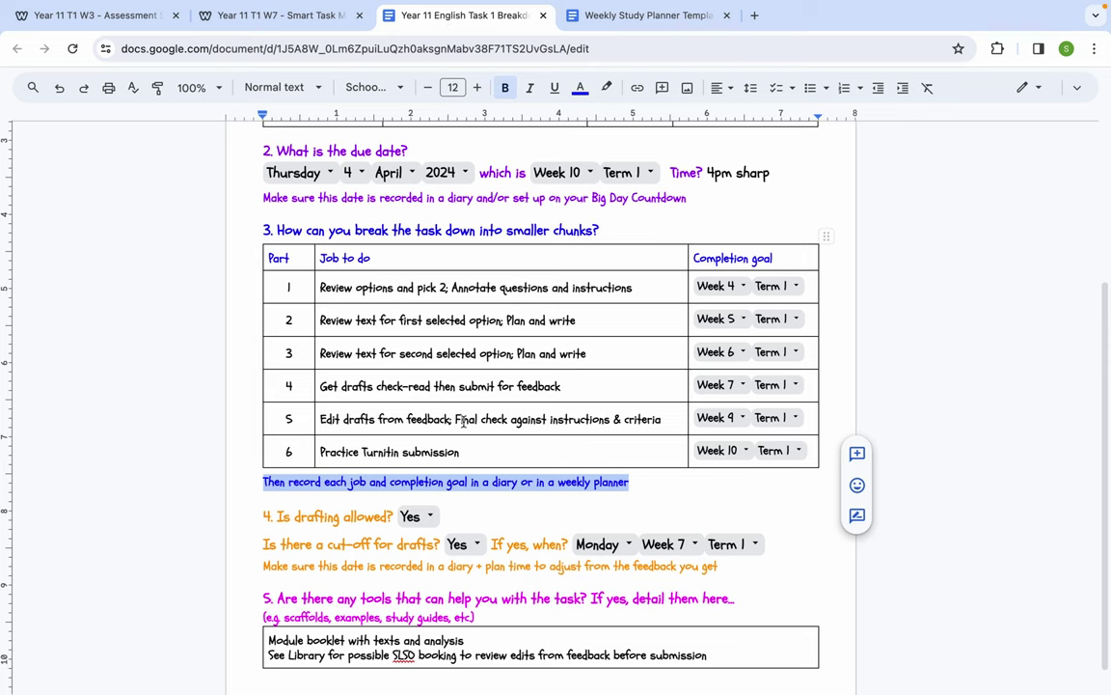
pyautogui.scroll(-1, 462, 421)
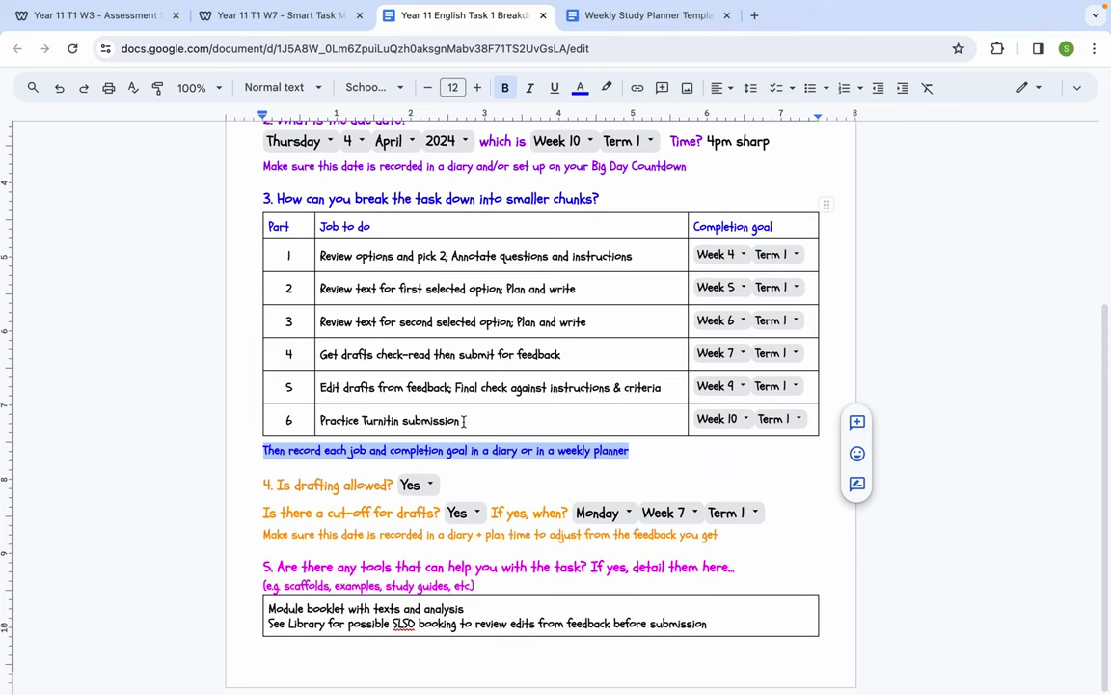
pyautogui.click(260, 485)
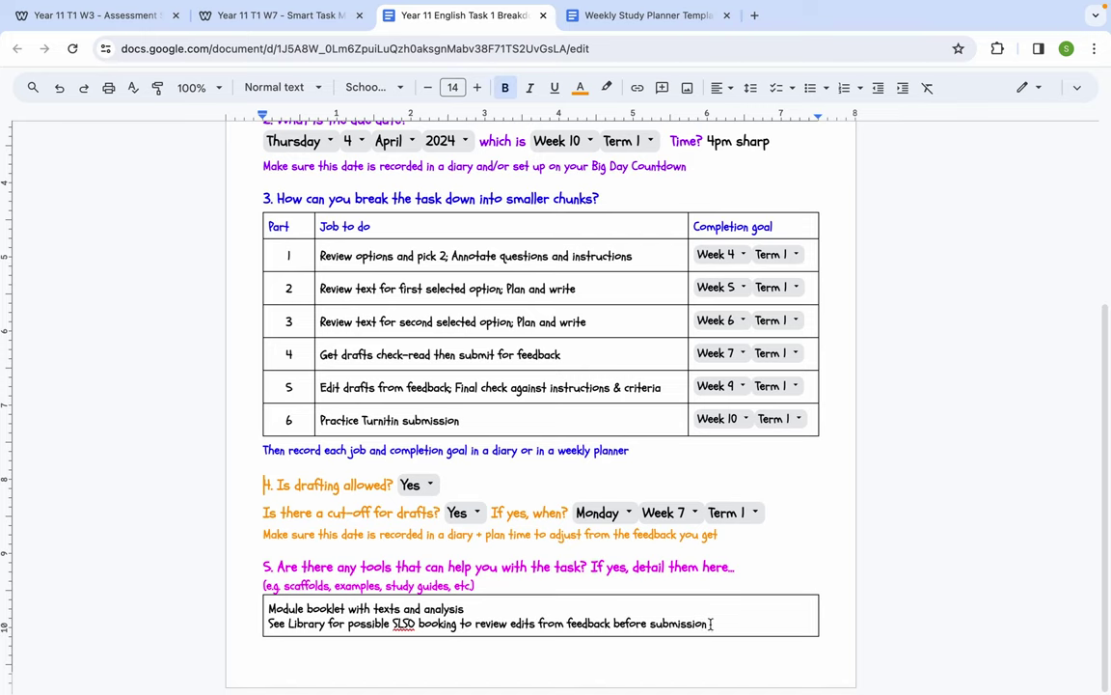
pyautogui.moveTo(710, 624); pyautogui.dragTo(264, 628)
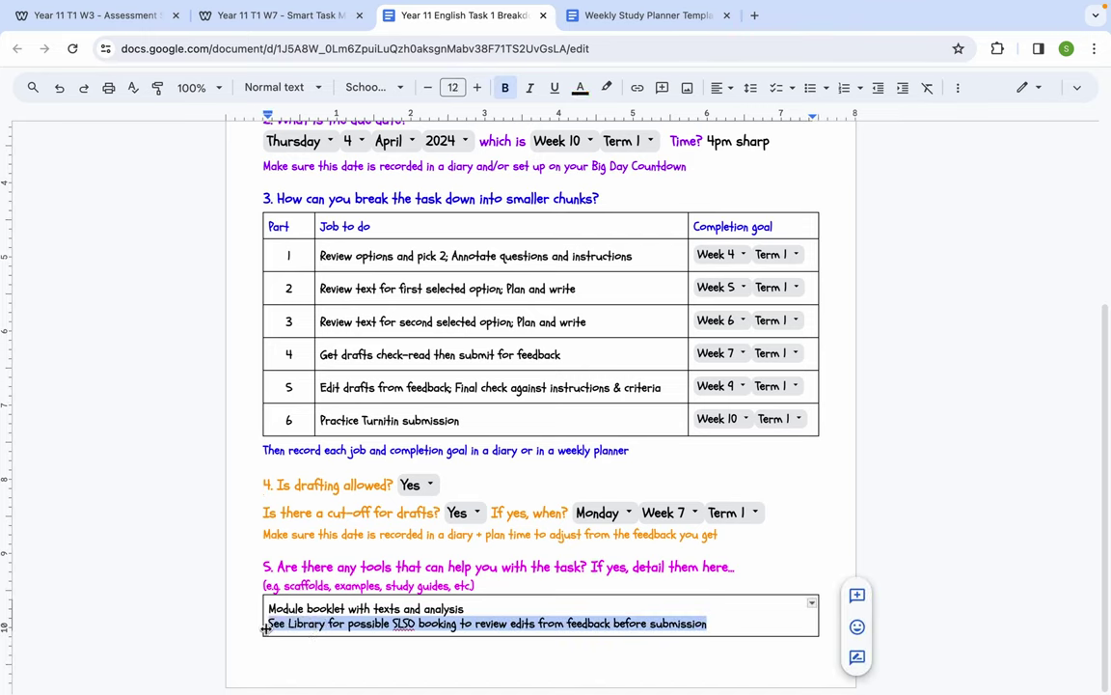
pyautogui.scroll(3, 532, 457)
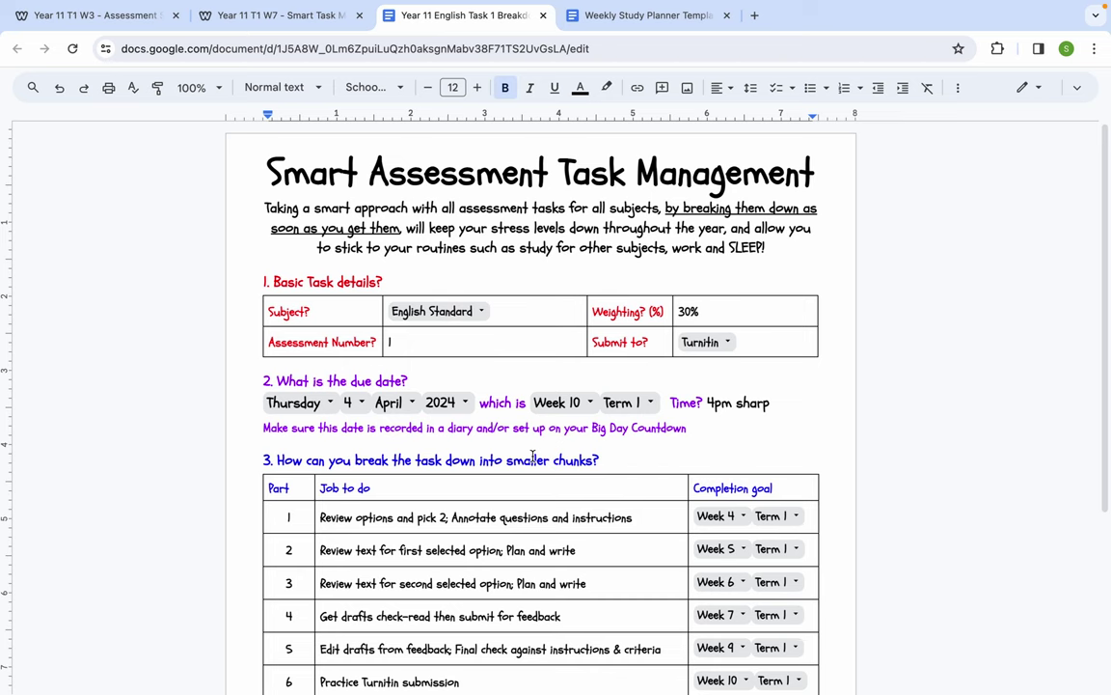
# Return to the mentoring site and look over the Part 2 study space tips and the Other Organisational Tools section
pyautogui.click(255, 15)
pyautogui.scroll(-15, 342, 360)
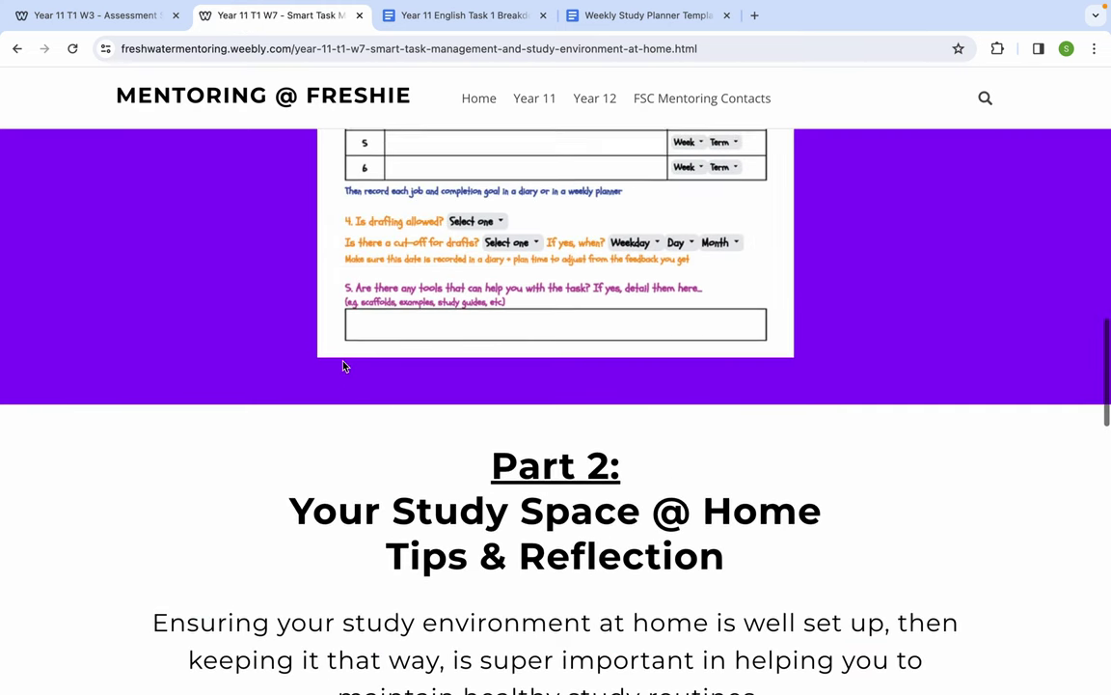
pyautogui.scroll(-1, 342, 361)
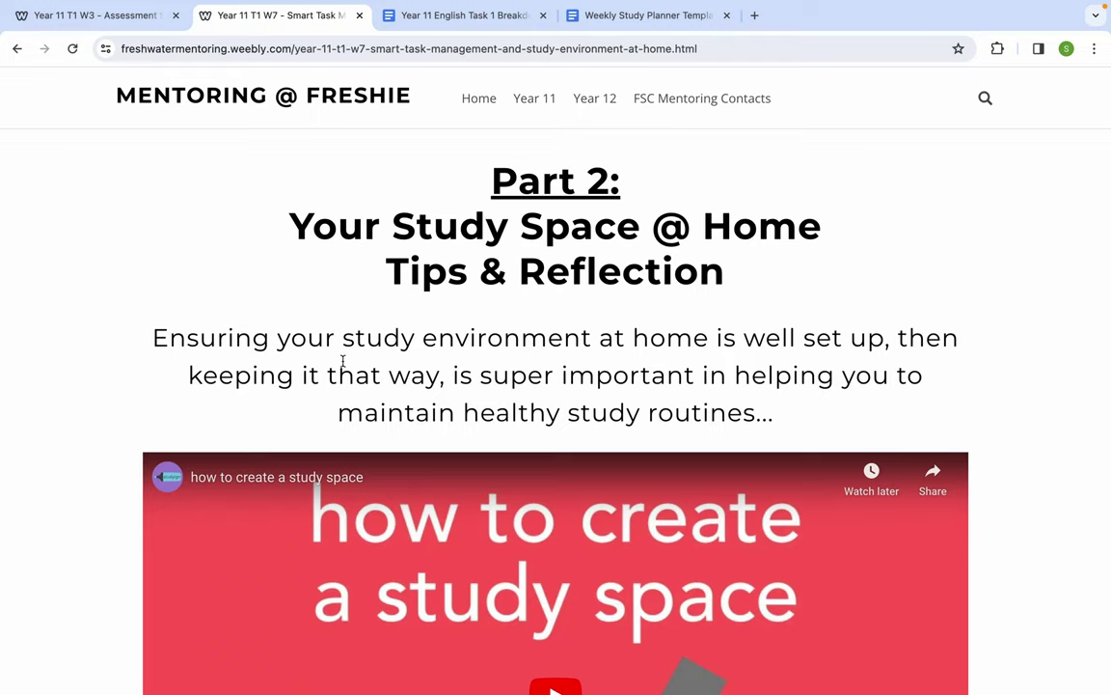
pyautogui.scroll(-15, 342, 361)
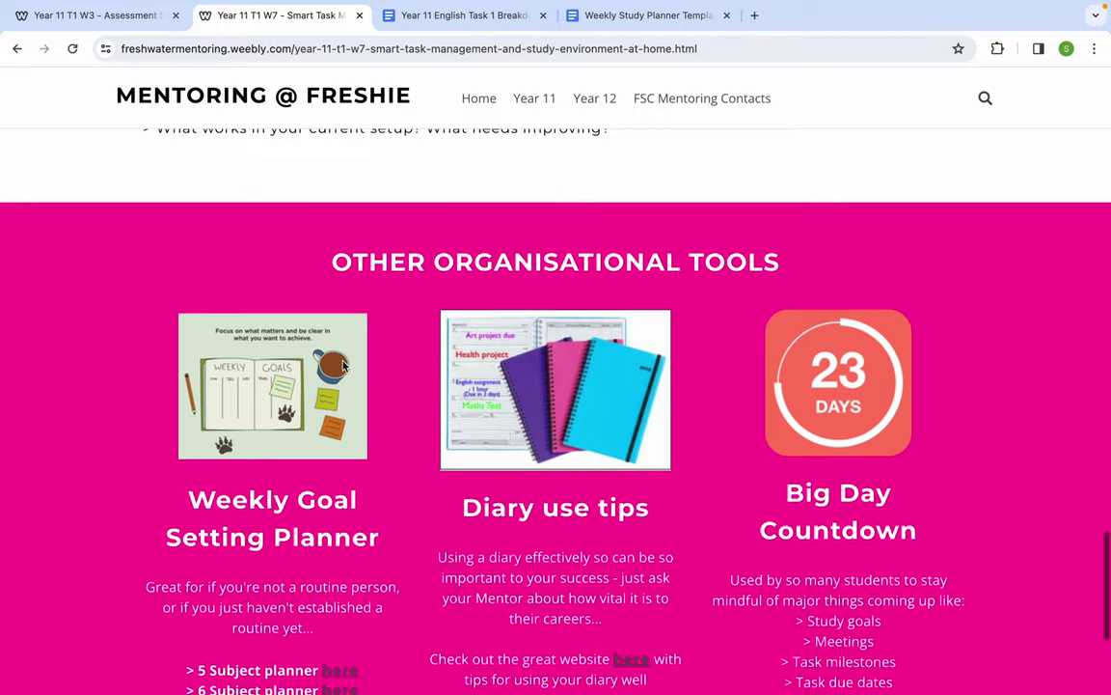
pyautogui.scroll(1, 342, 361)
pyautogui.scroll(-1, 342, 361)
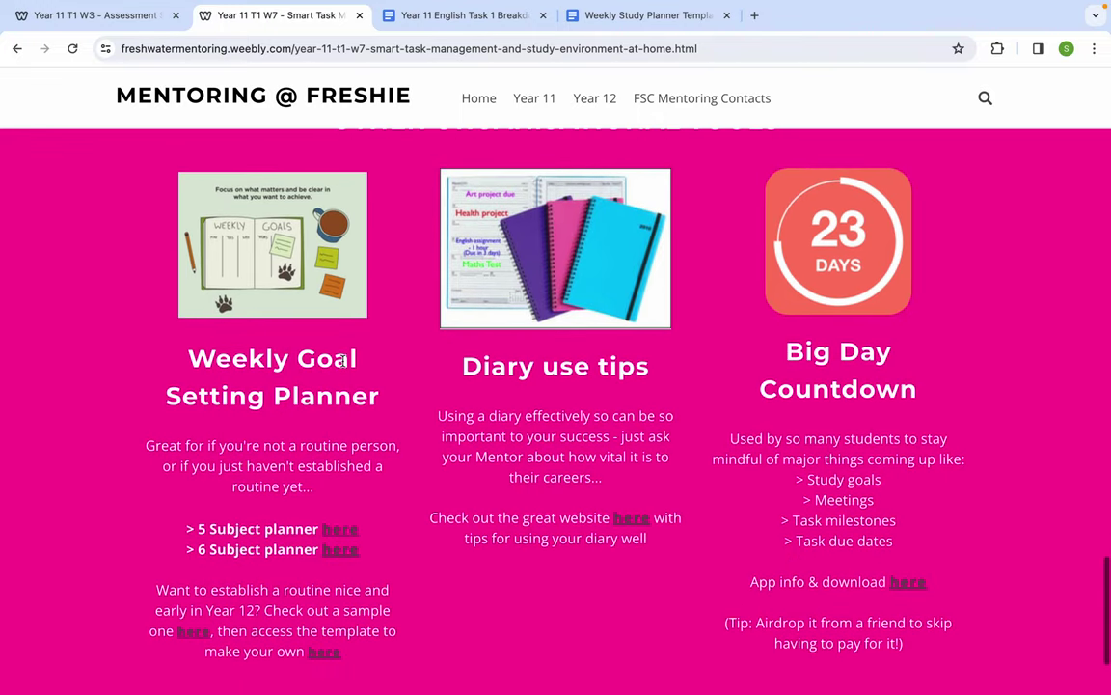